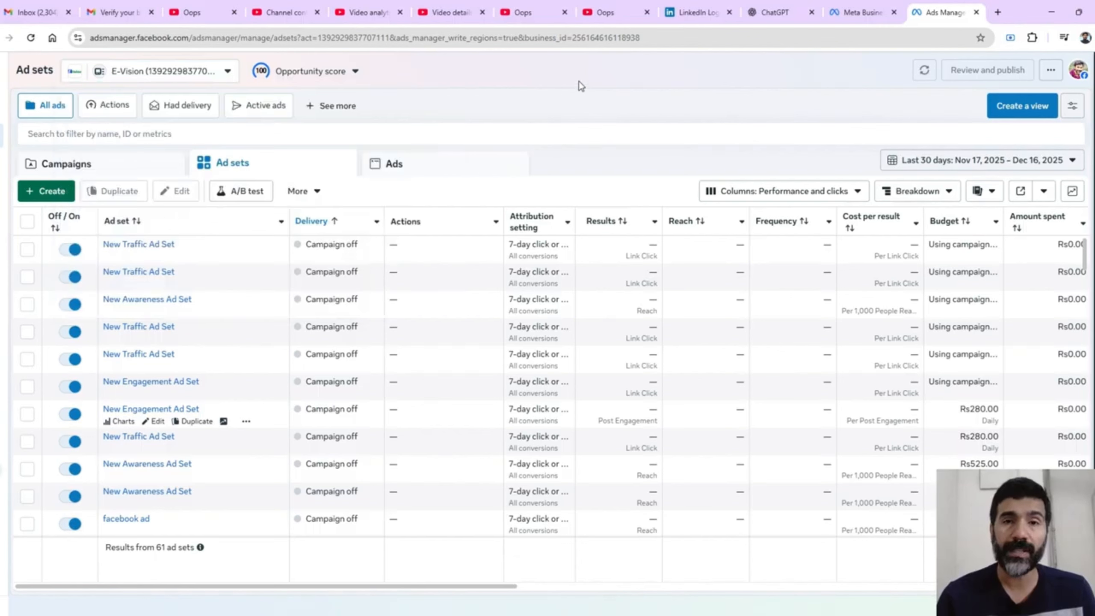
Step: Create a new campaign with the Auction buying type and the Awareness objective
left_click(49, 191)
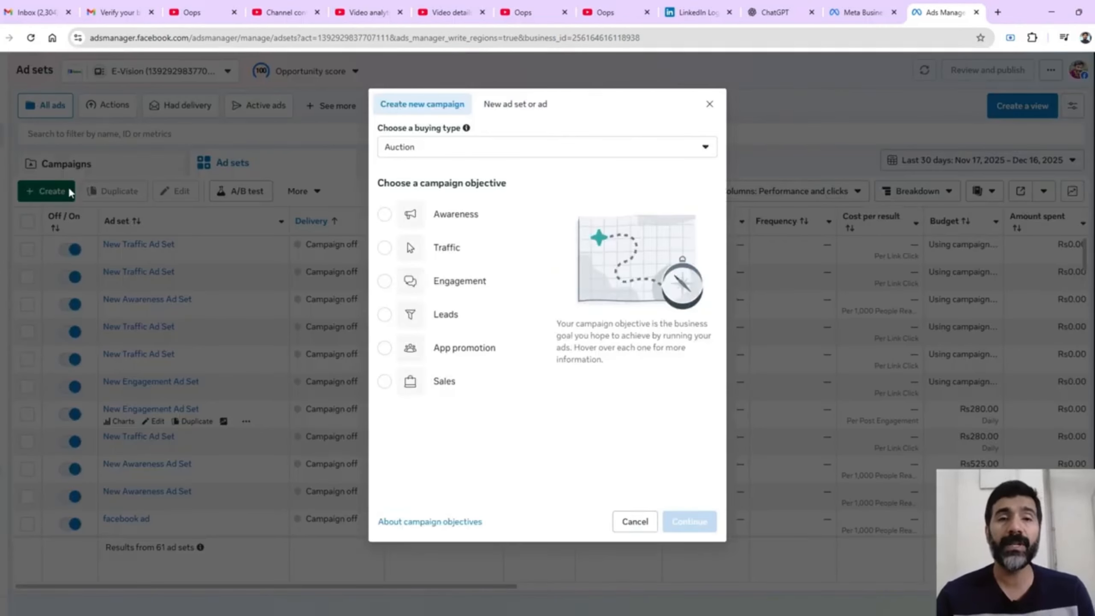
left_click(385, 214)
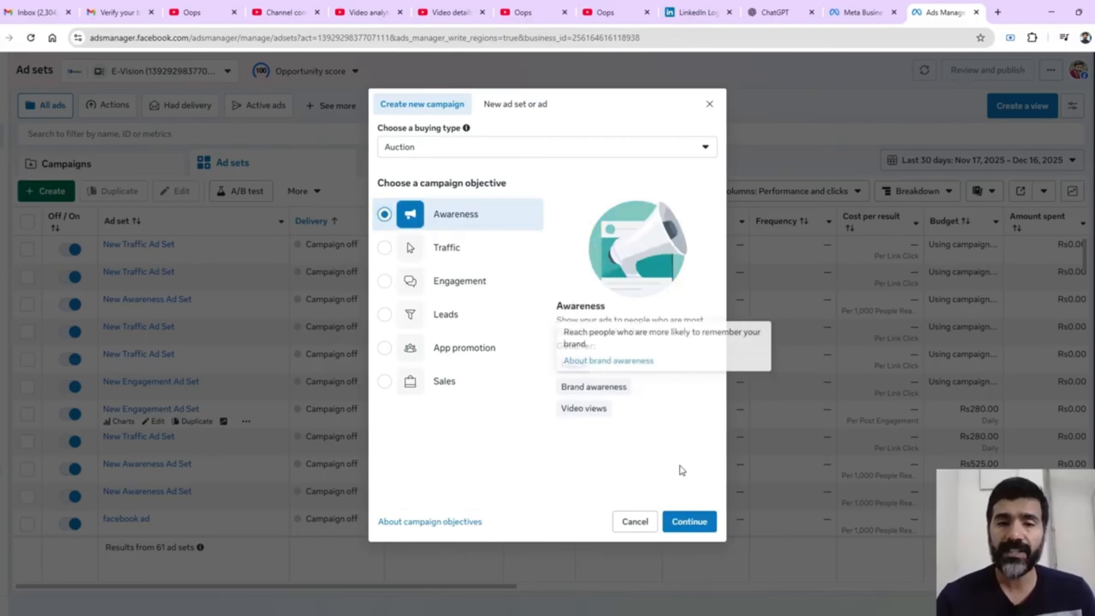
left_click(690, 524)
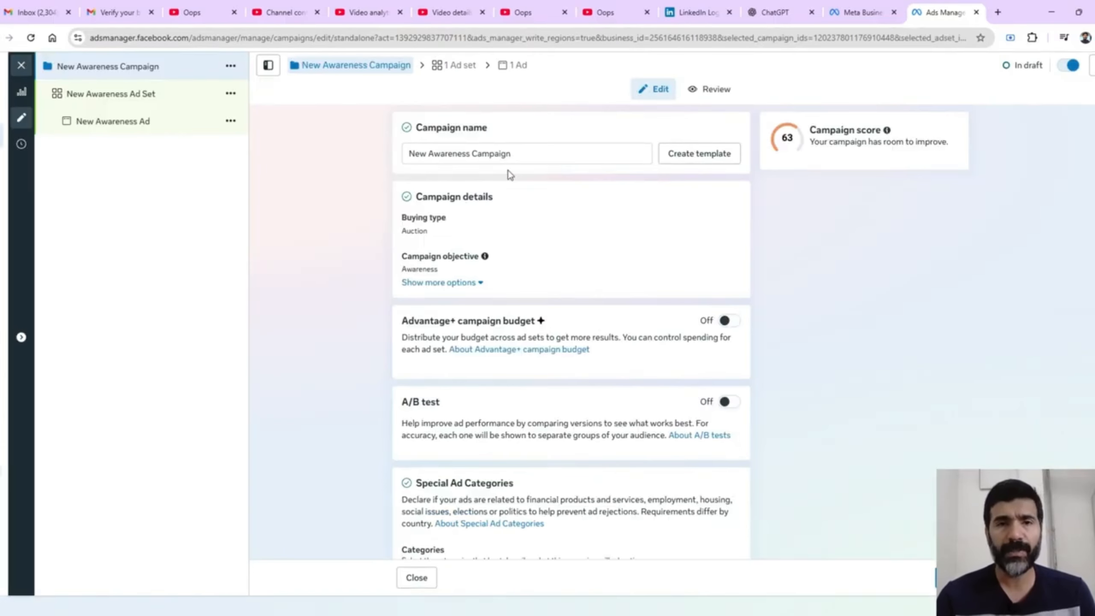
Step: Turn on the Advantage+ campaign budget and check the available budget types
triple_click(534, 149)
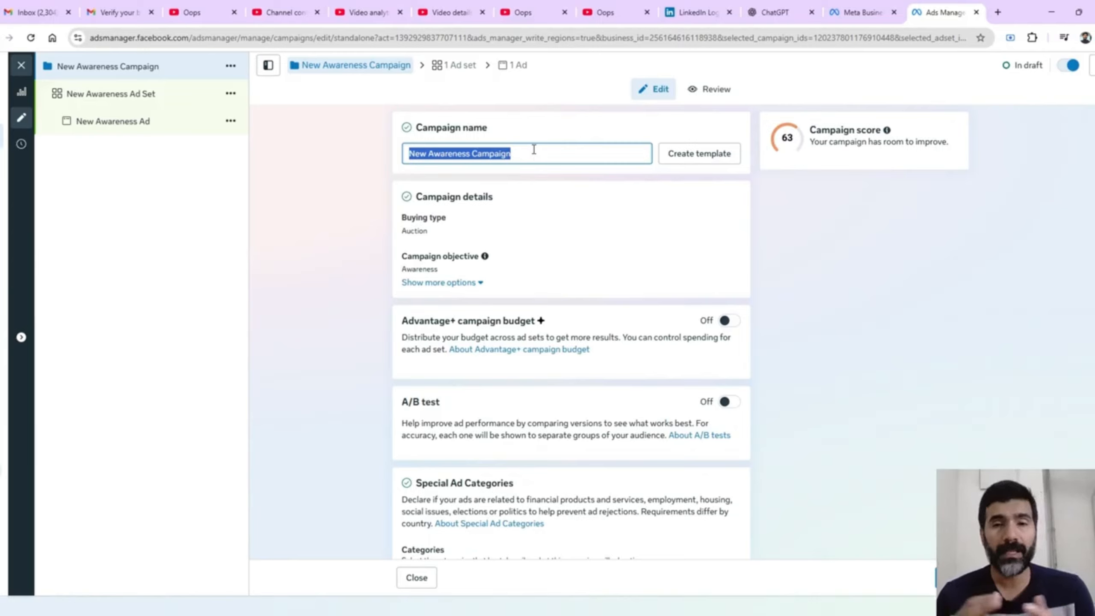
left_click(363, 326)
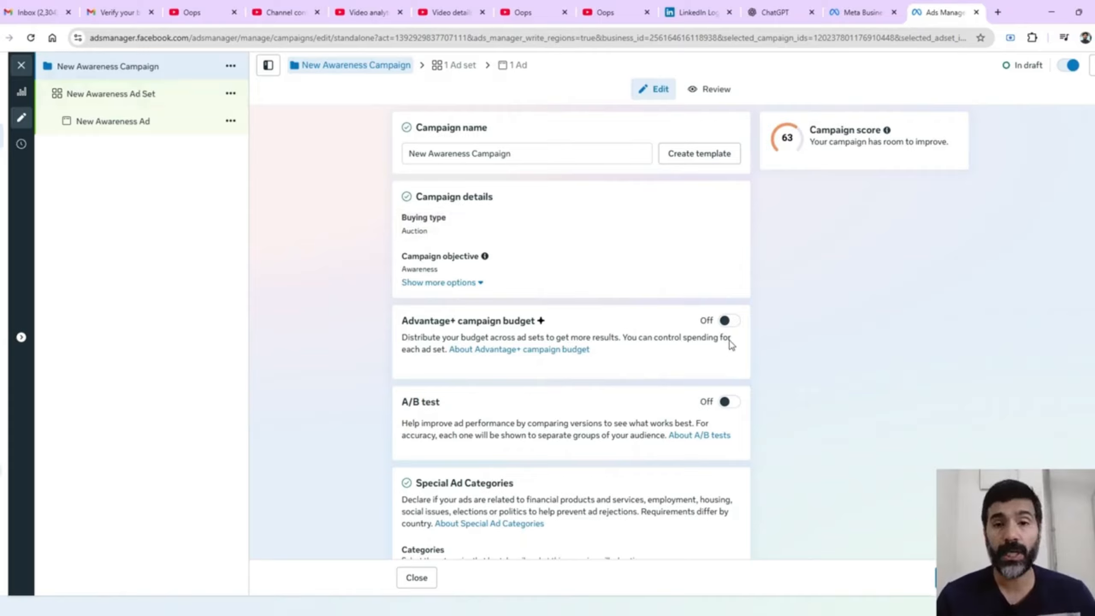
left_click(731, 324)
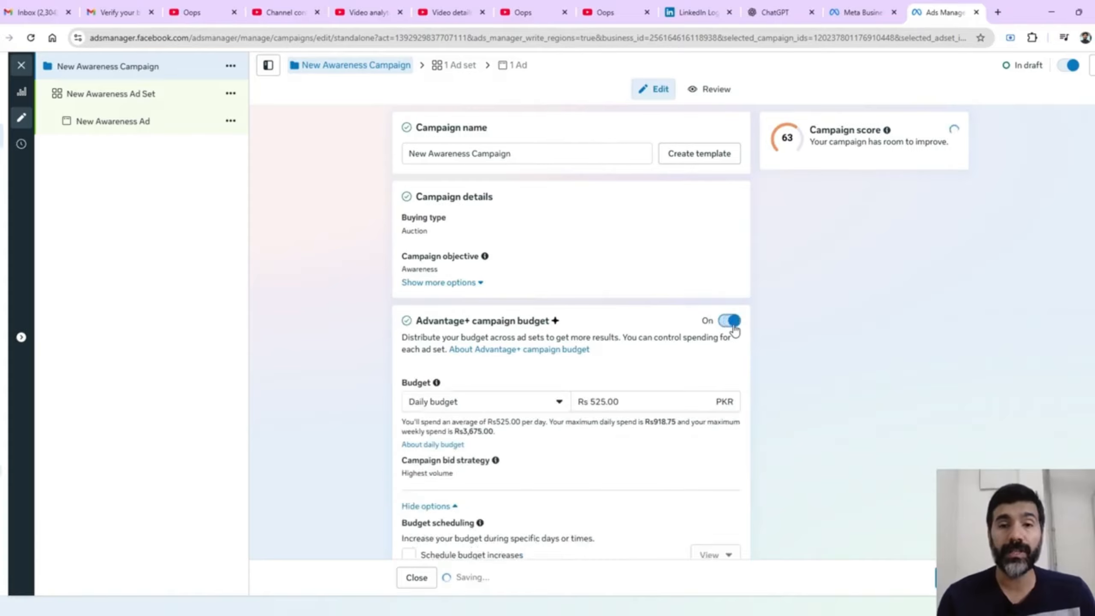
left_click(506, 403)
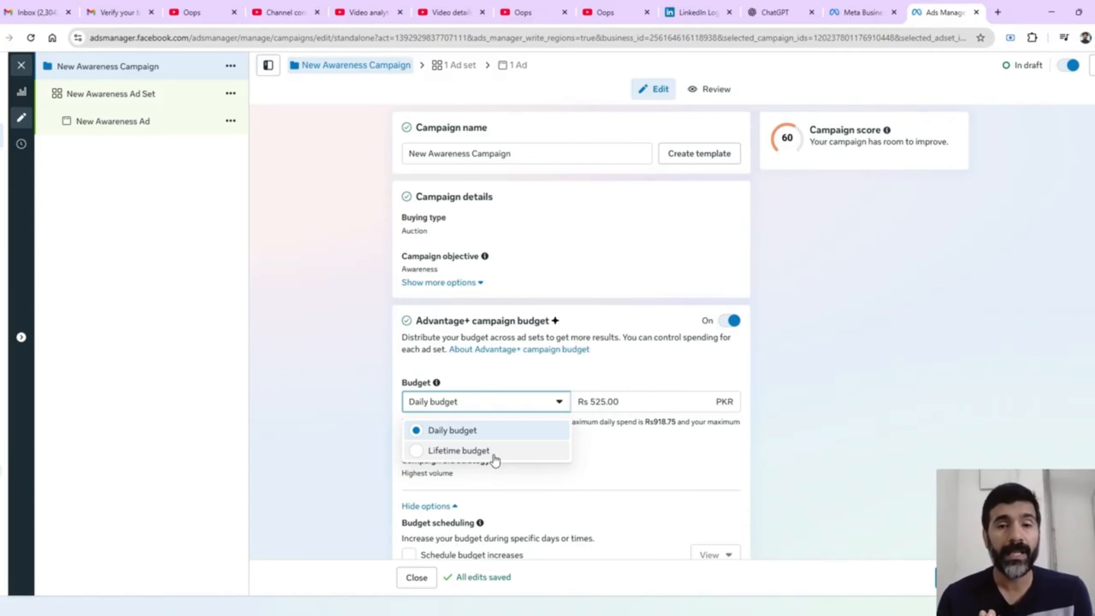
left_click(314, 387)
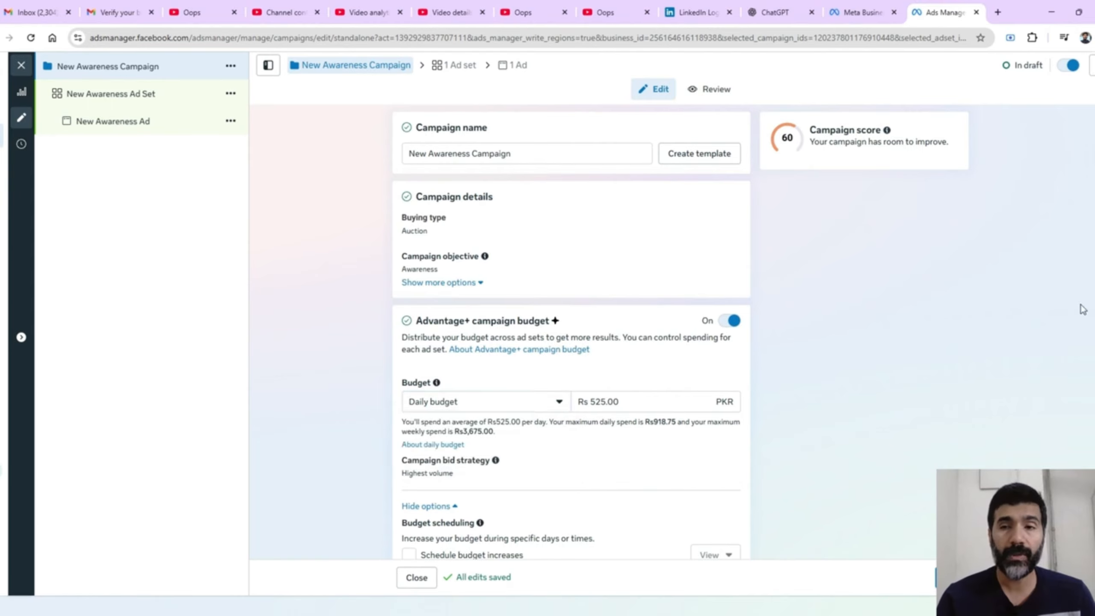
Step: Try the Lifetime budget type for the campaign and return to Daily budget
scroll(571, 332, "down", 3)
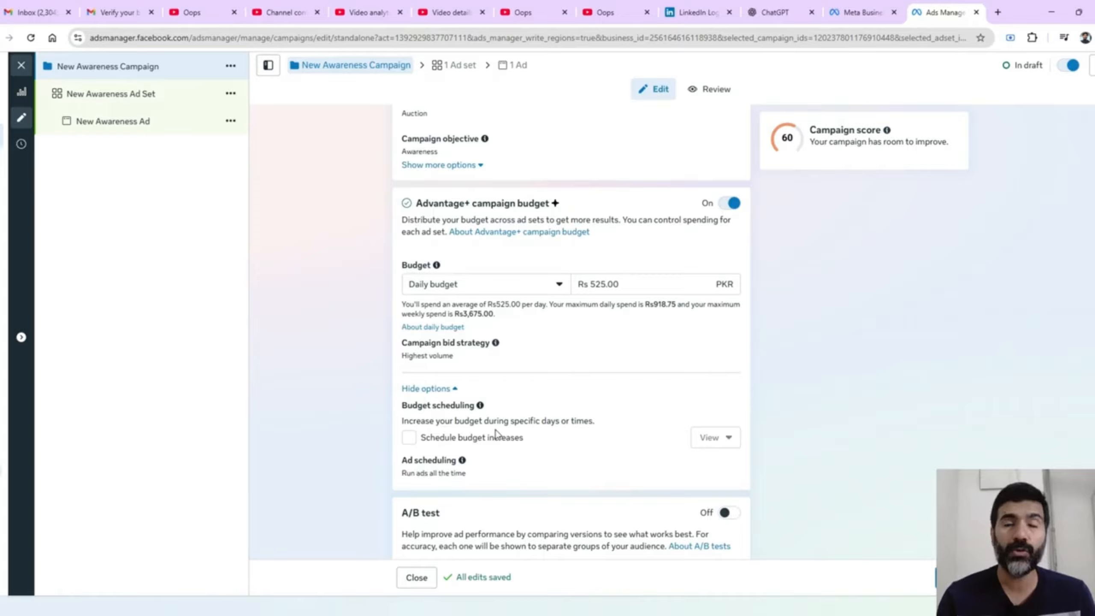
left_click(493, 290)
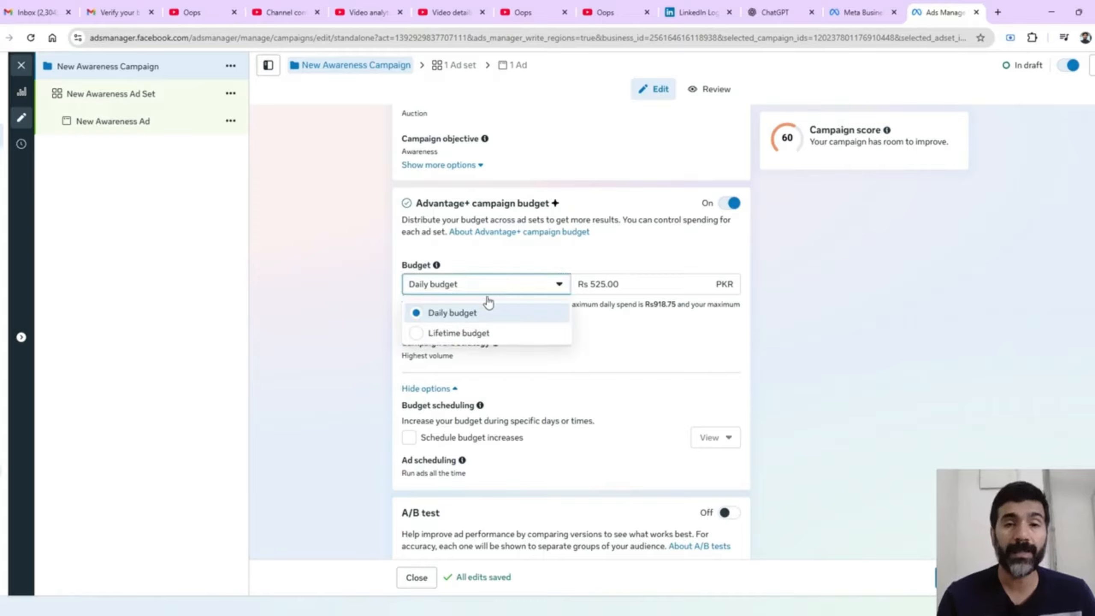
left_click(477, 331)
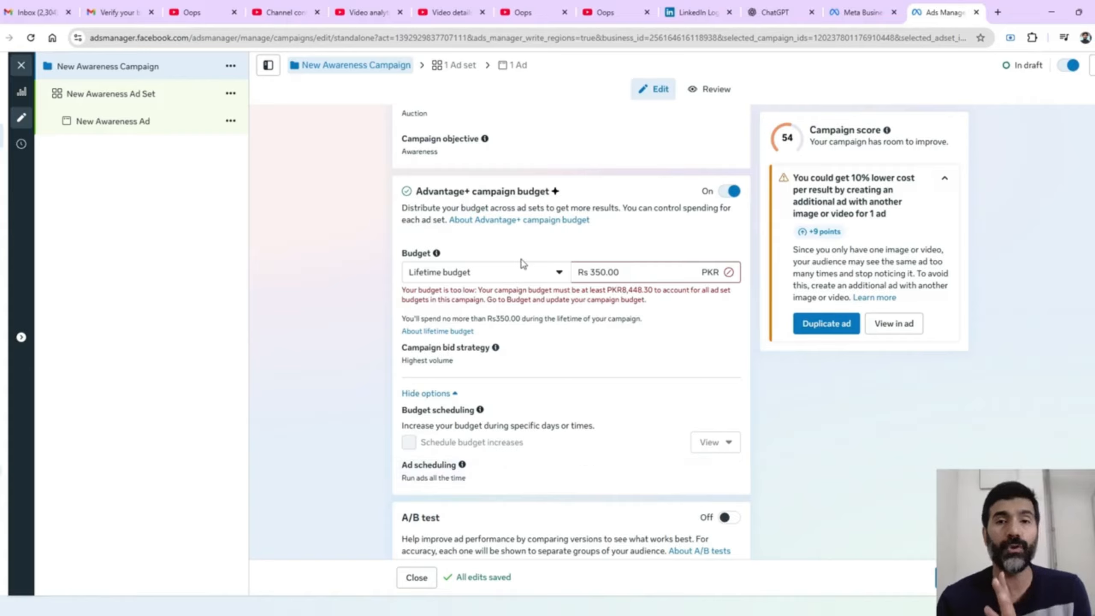
left_click(523, 275)
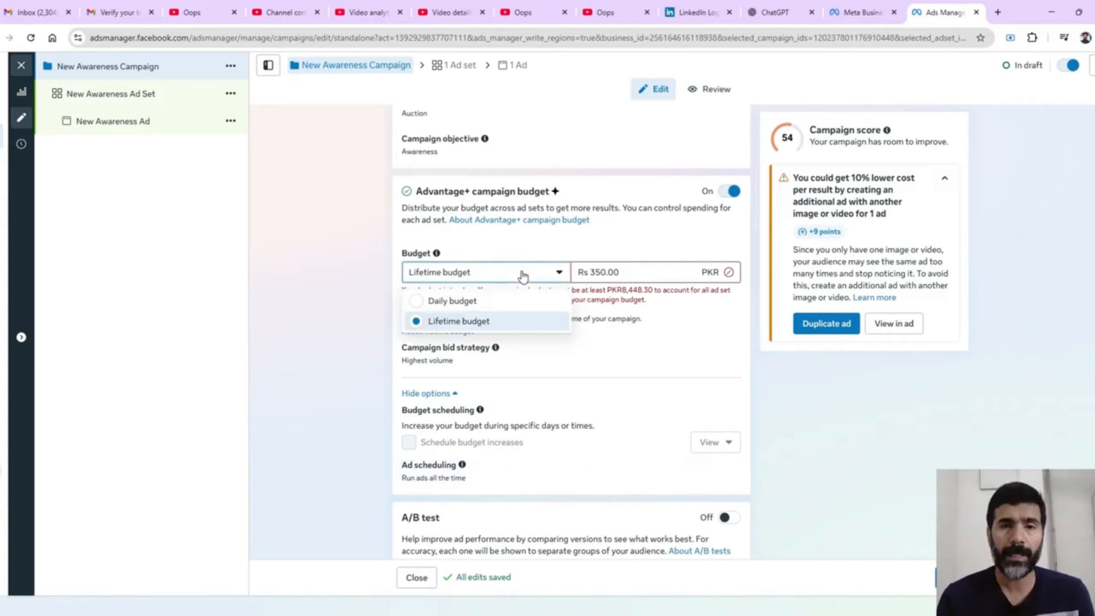
left_click(474, 301)
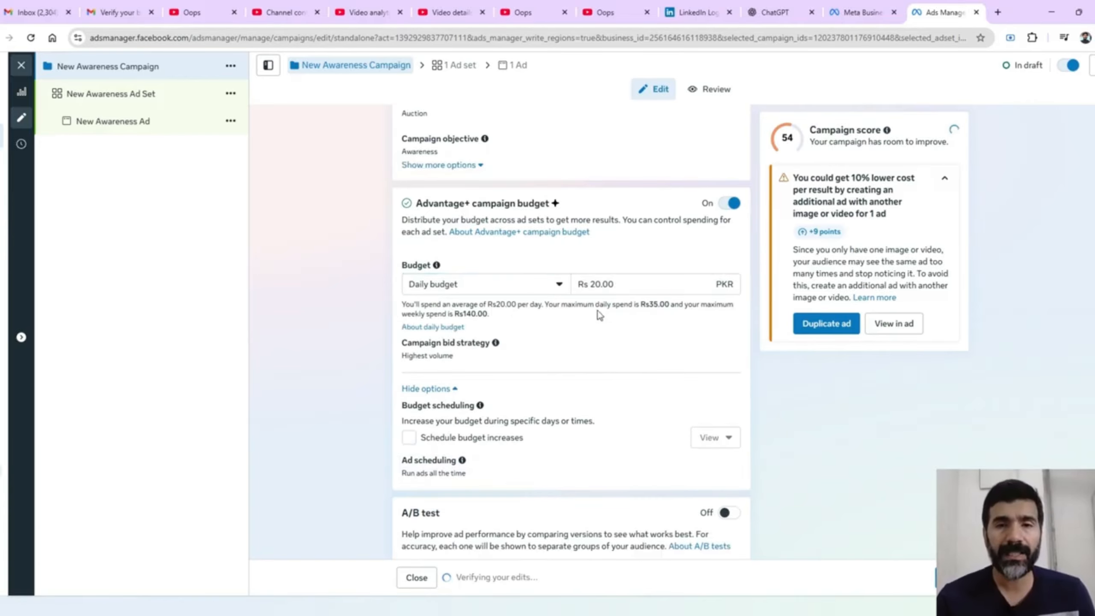
Step: Set the campaign's daily budget to Rs 2,000.00
left_click(598, 289)
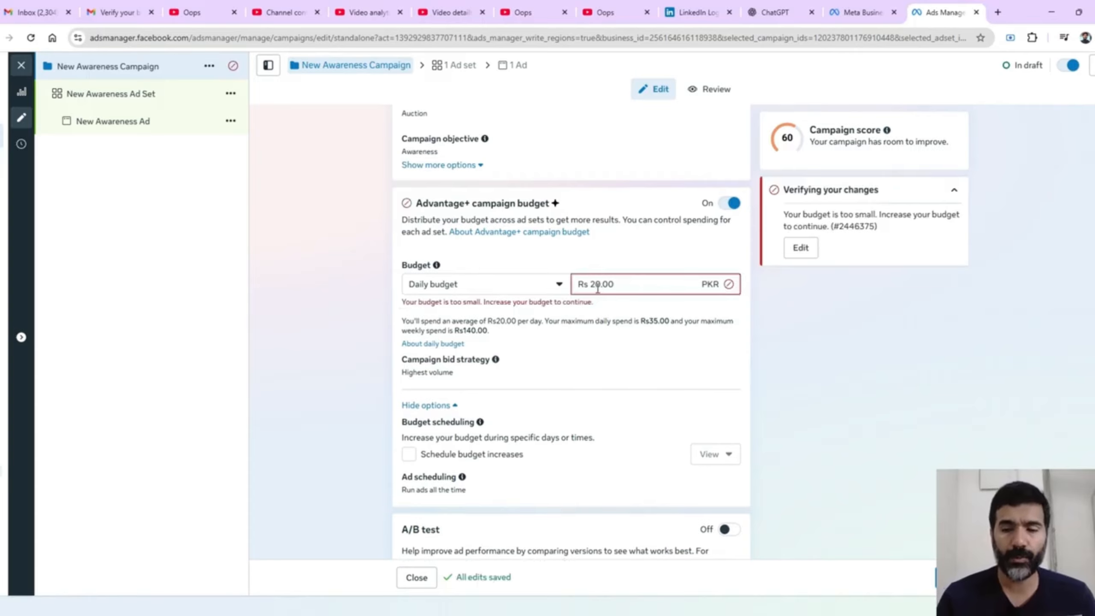
type("00")
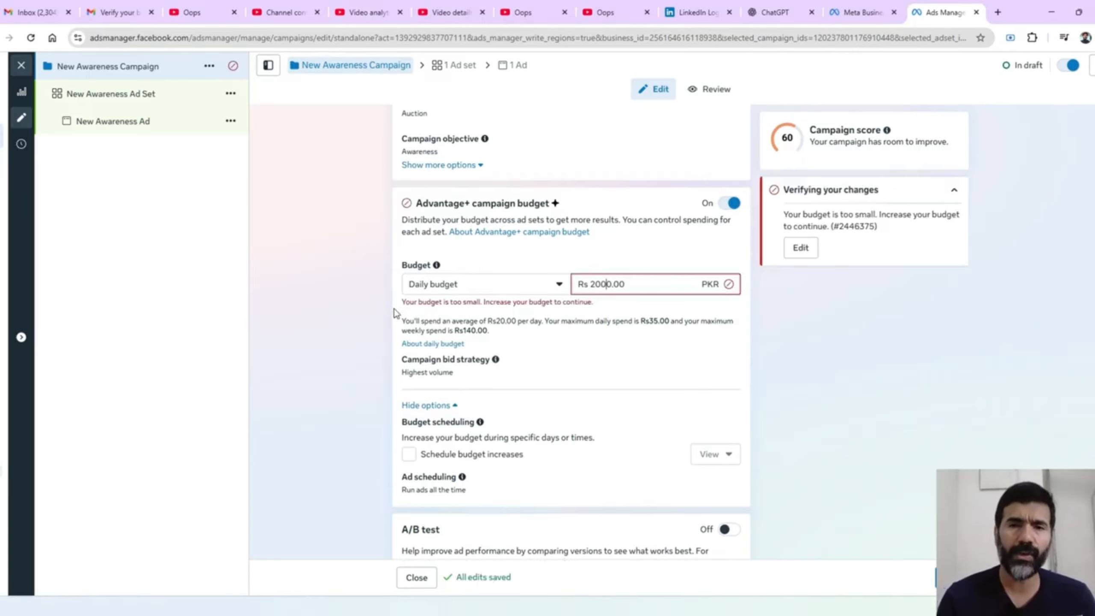
left_click(396, 313)
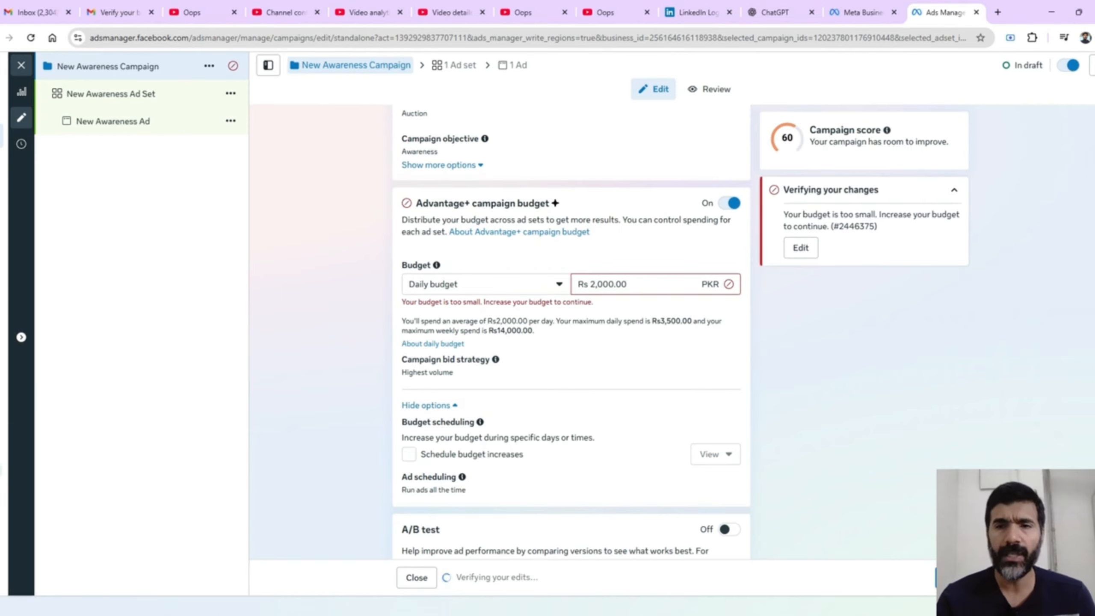
scroll(572, 332, "down", 4)
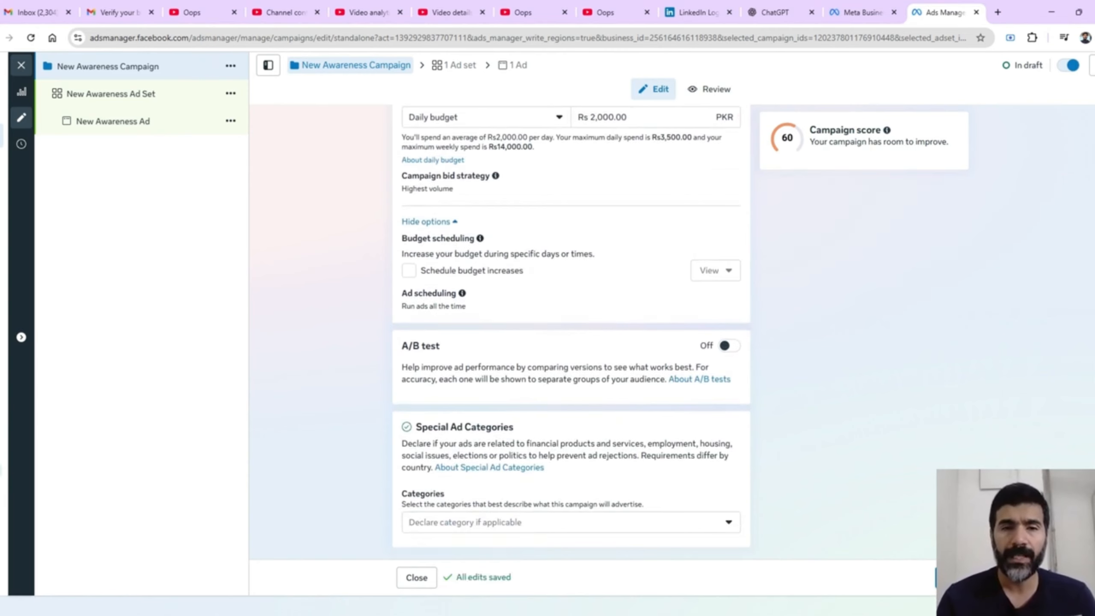
Step: Continue to the ad set settings and review the available performance goals
left_click(952, 577)
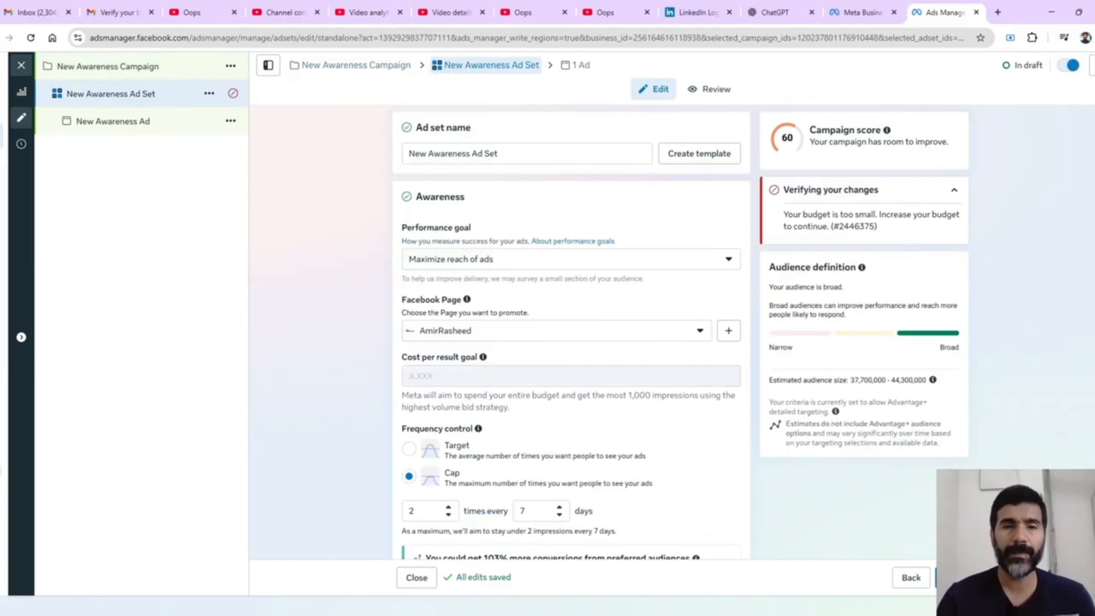
left_click(500, 264)
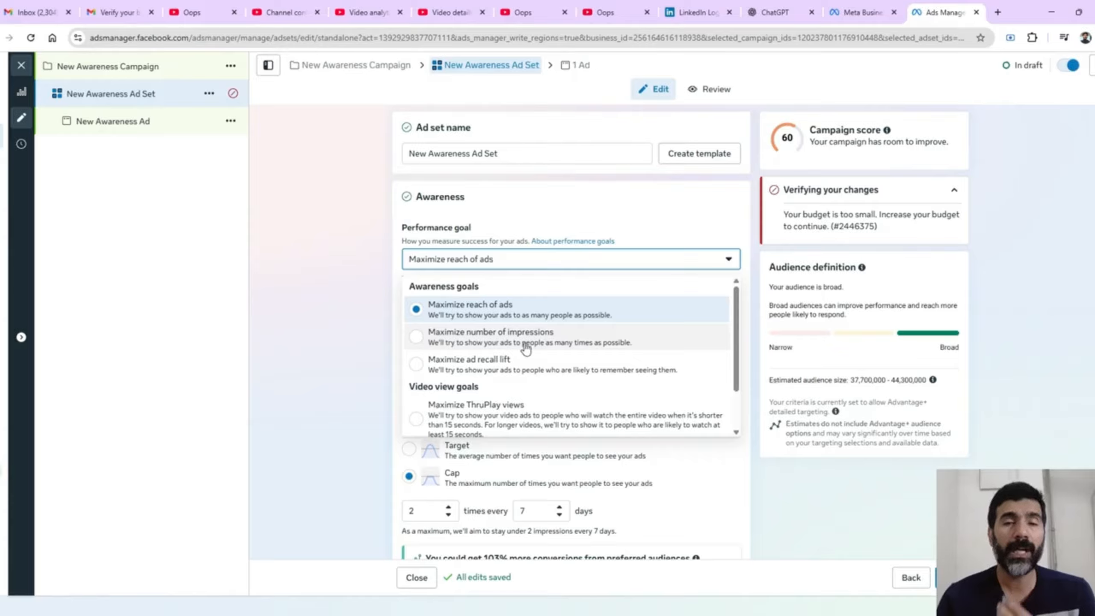
left_click(344, 330)
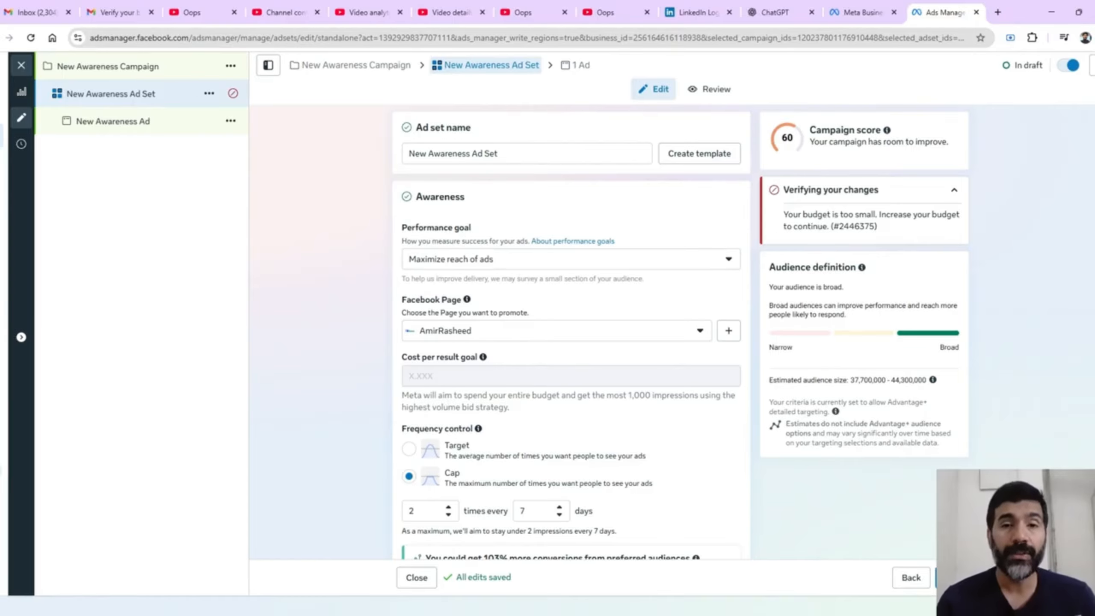
Step: Set the ad set's frequency cap to 3 times every 1 day
scroll(570, 346, "down", 5)
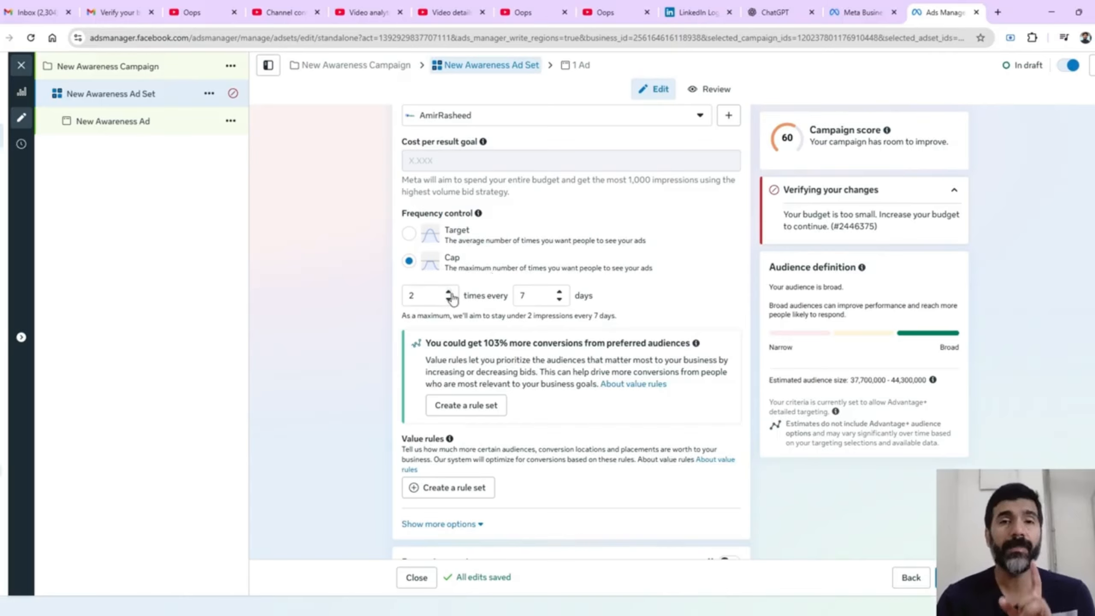
left_click(560, 301)
left_click(560, 300)
left_click(560, 300)
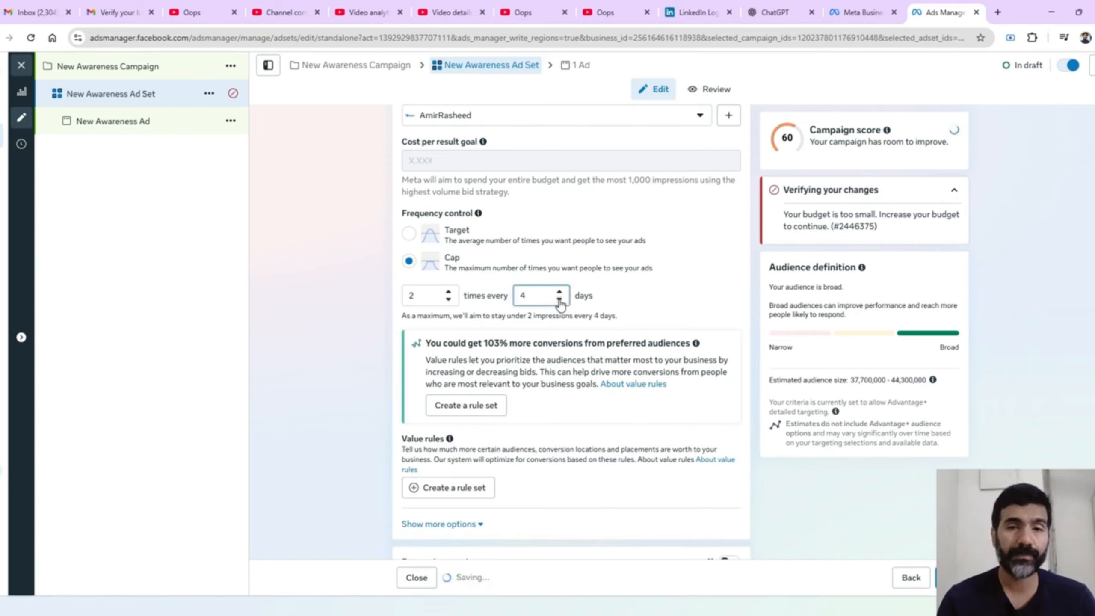
left_click(560, 300)
left_click(559, 301)
left_click(560, 300)
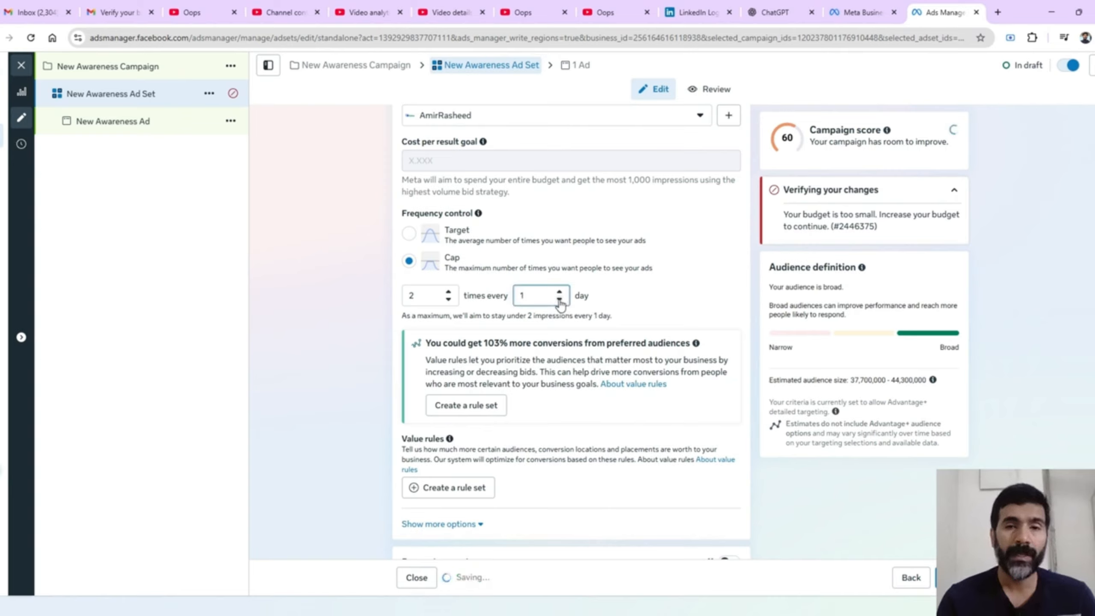
left_click(449, 293)
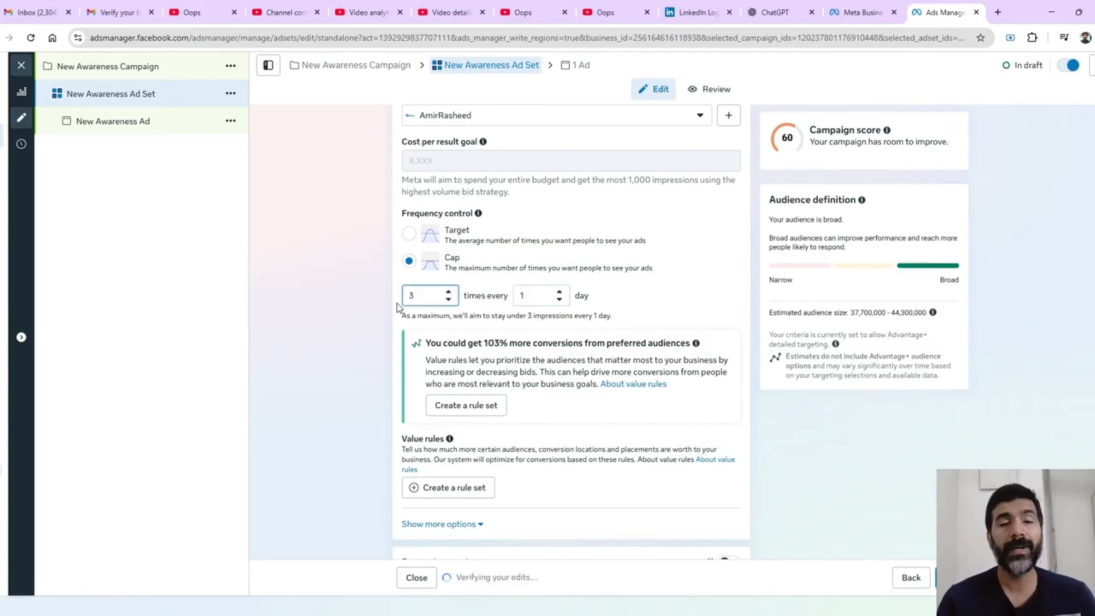
left_click(449, 293)
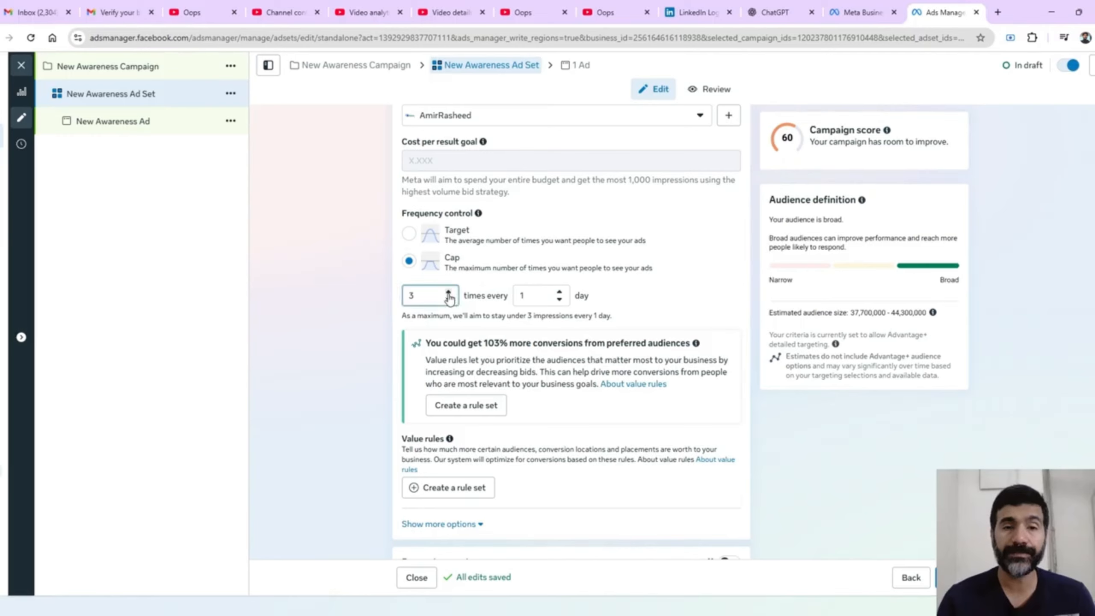
left_click(448, 300)
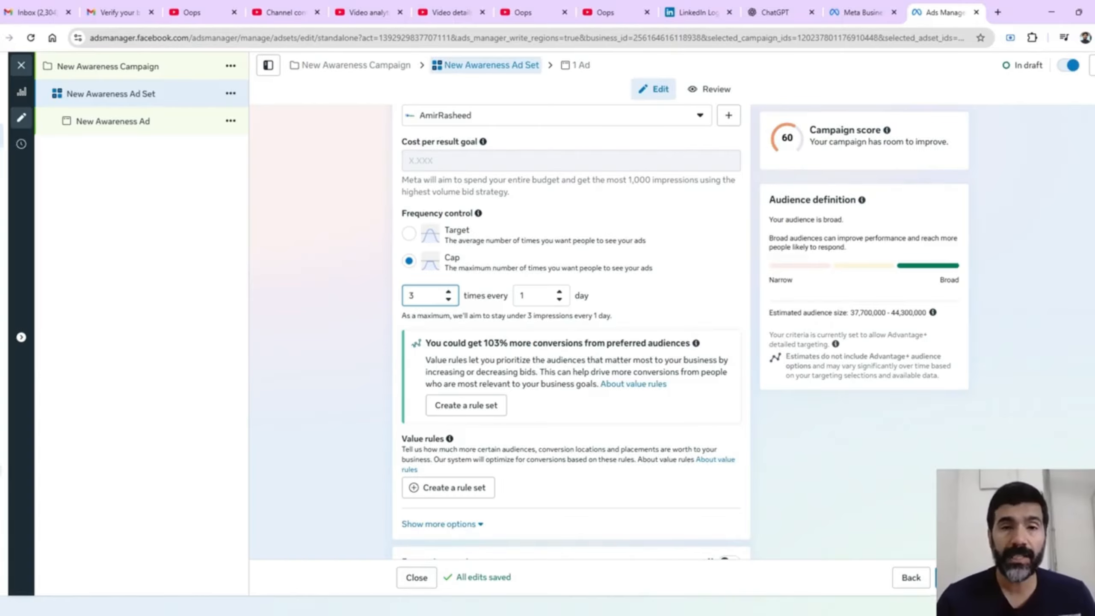
Step: Expand the additional options under the ad set's Audience controls
scroll(571, 331, "down", 6)
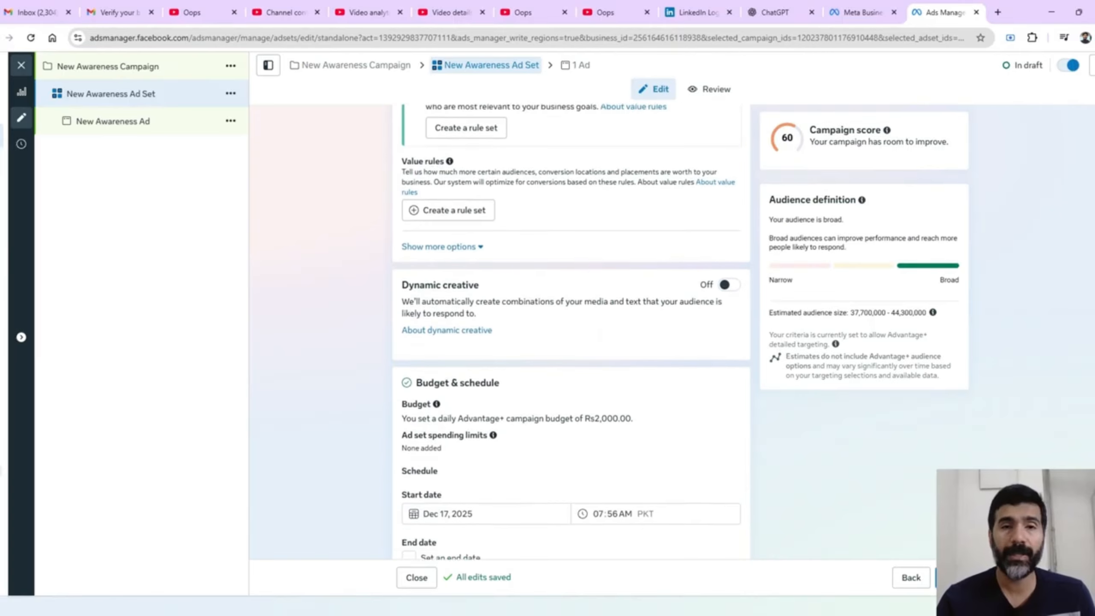
scroll(1090, 425, "down", 5)
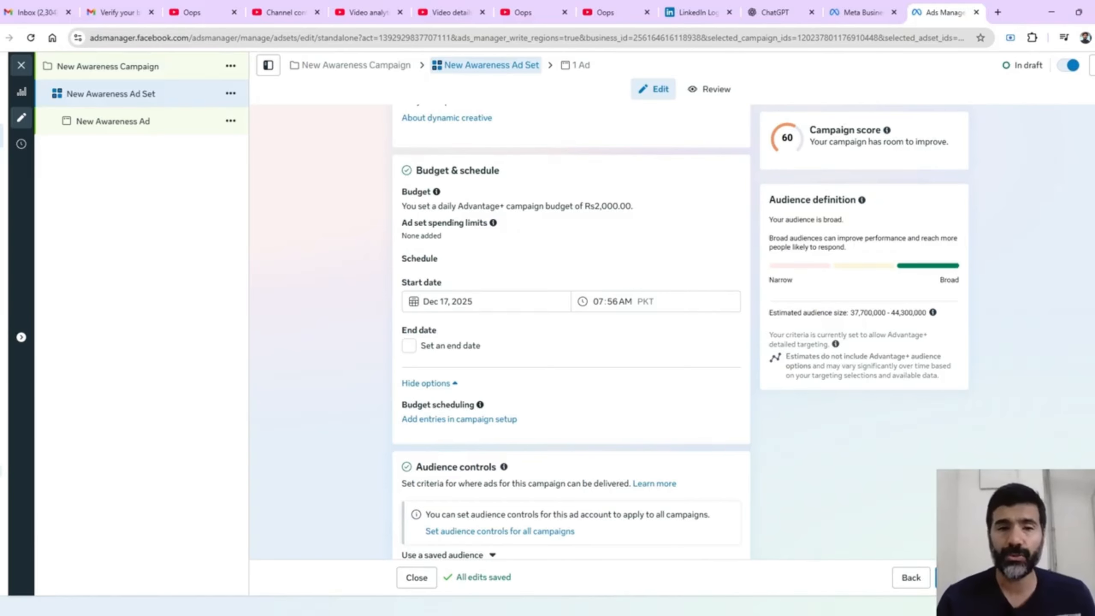
scroll(572, 332, "down", 6)
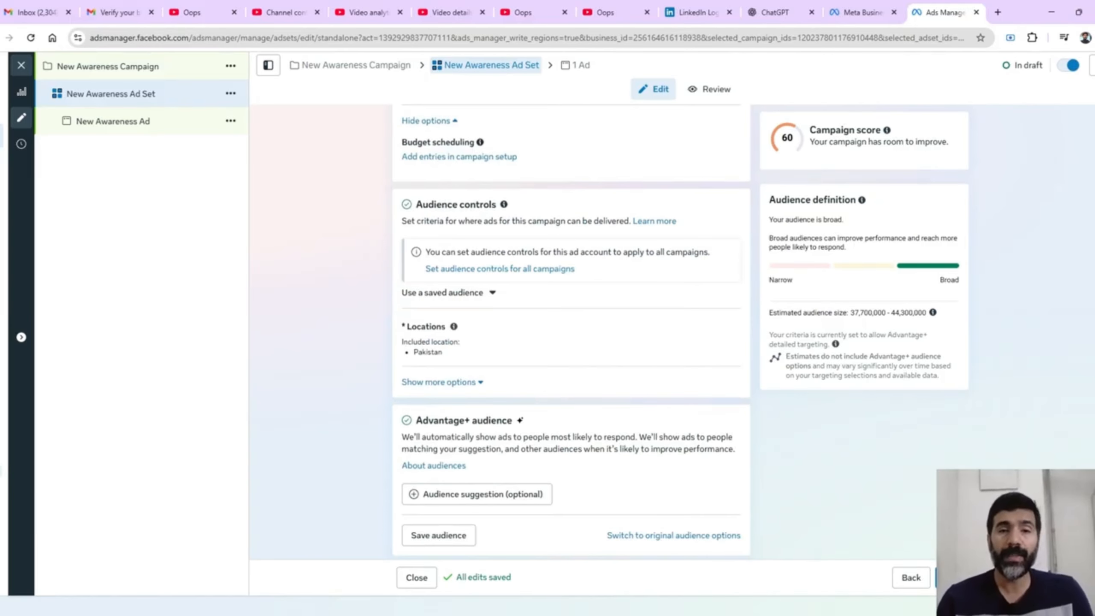
mouse_move(541, 344)
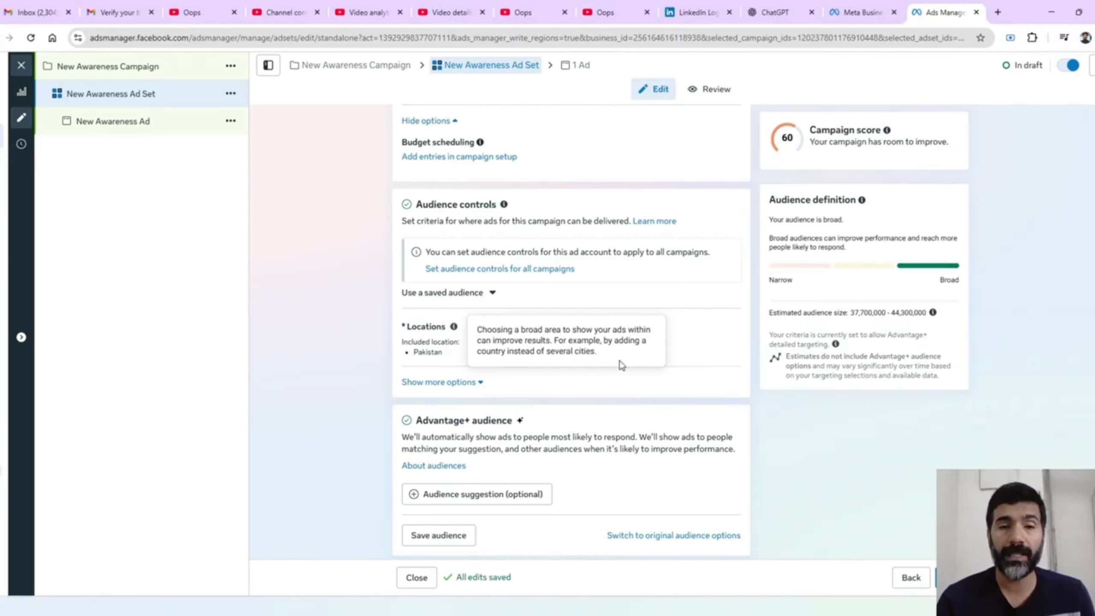
left_click(460, 383)
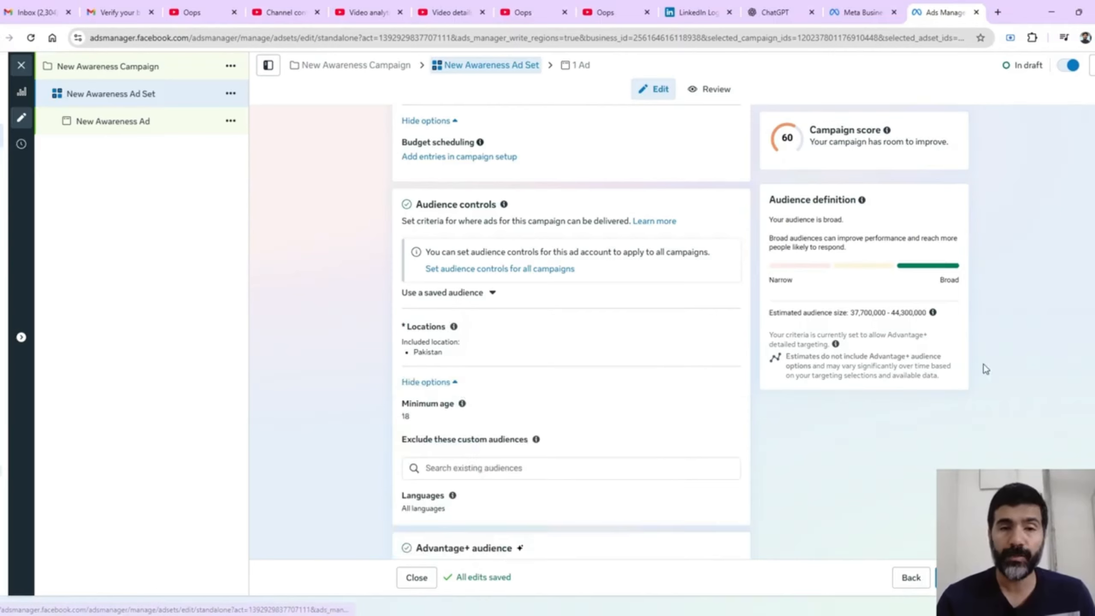
scroll(571, 332, "down", 2)
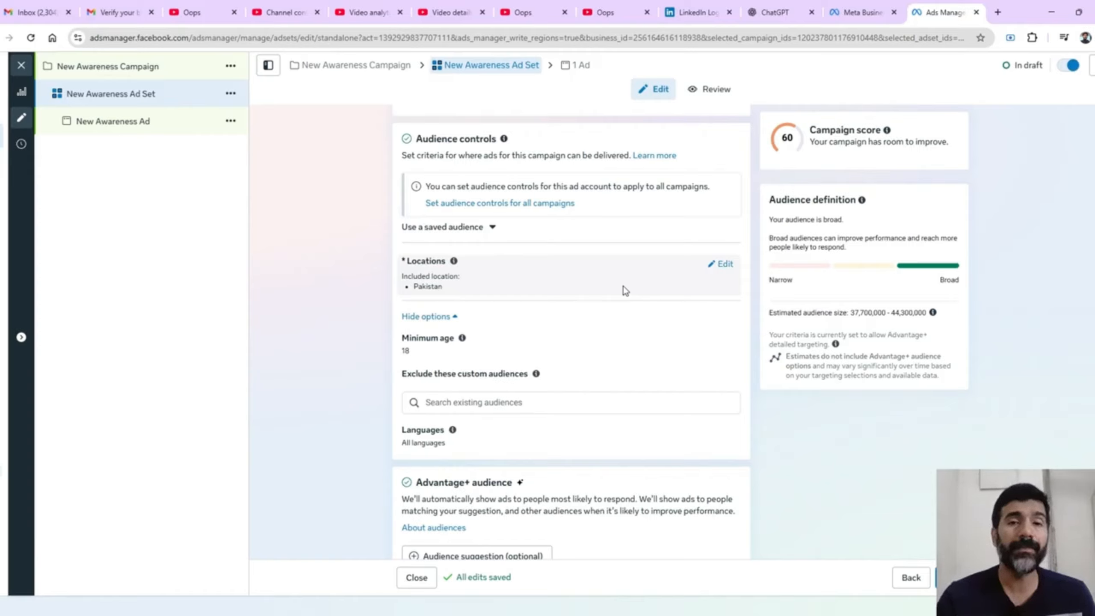
Step: Edit the ad set's locations and target Lahore, Punjab, Pakistan instead of the whole country
left_click(721, 269)
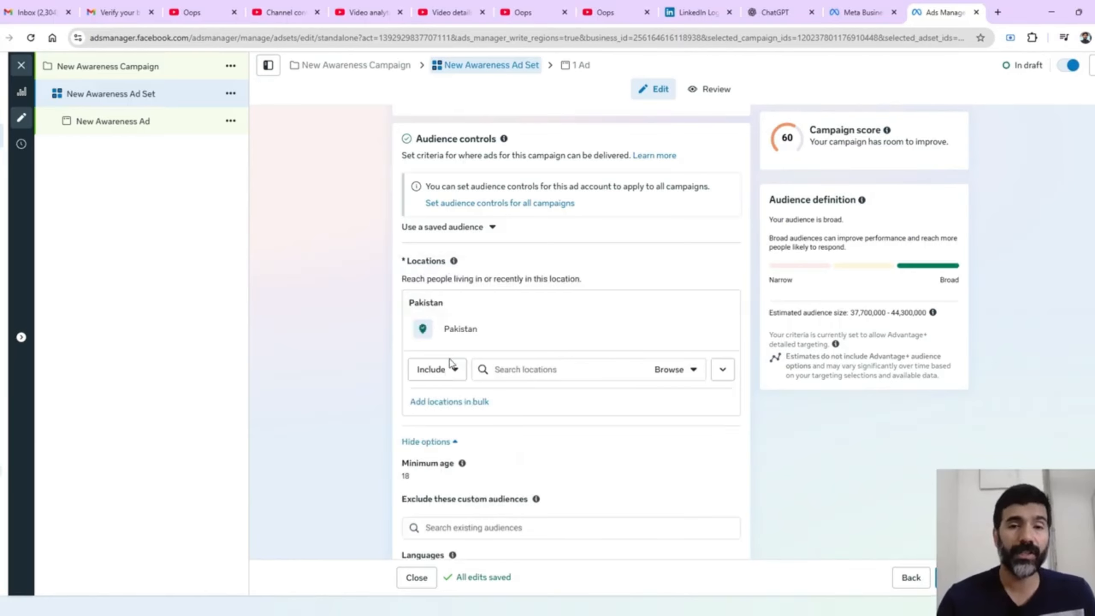
left_click(456, 372)
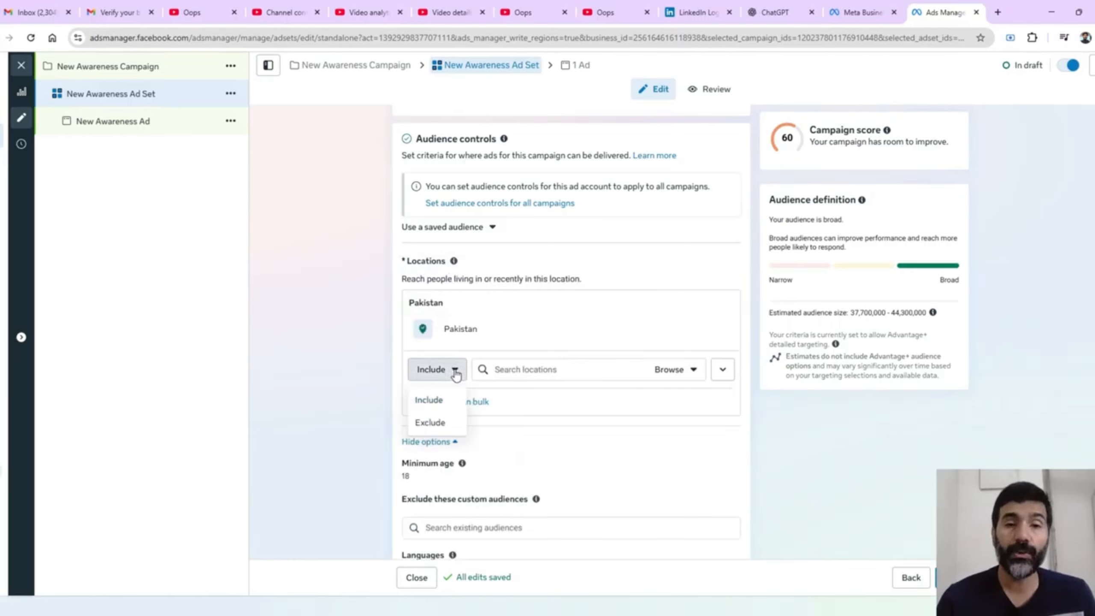
left_click(524, 370)
type("lahore")
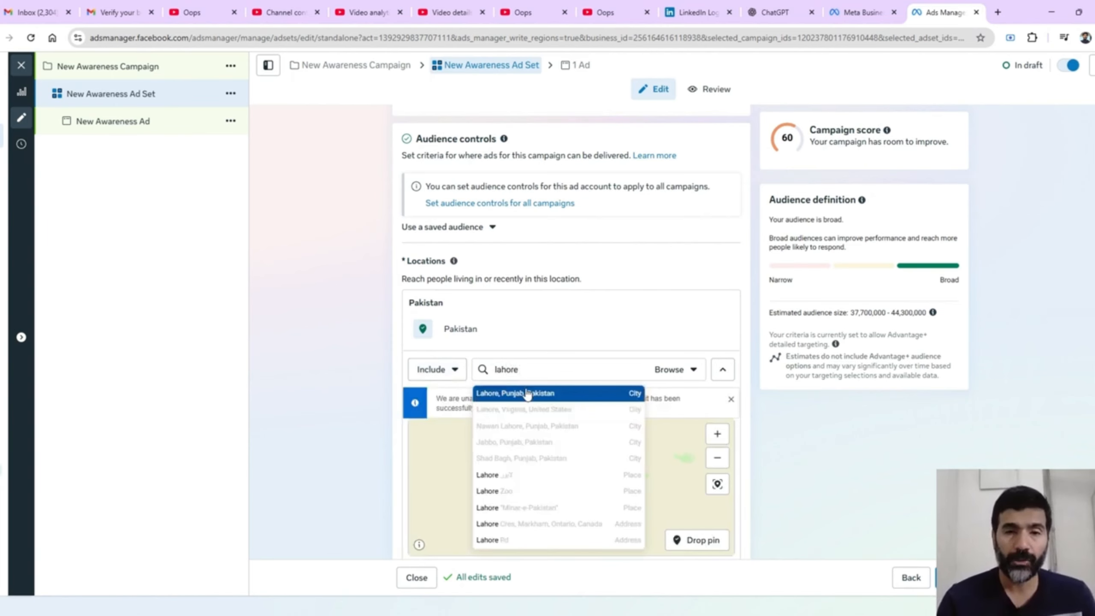
left_click(526, 393)
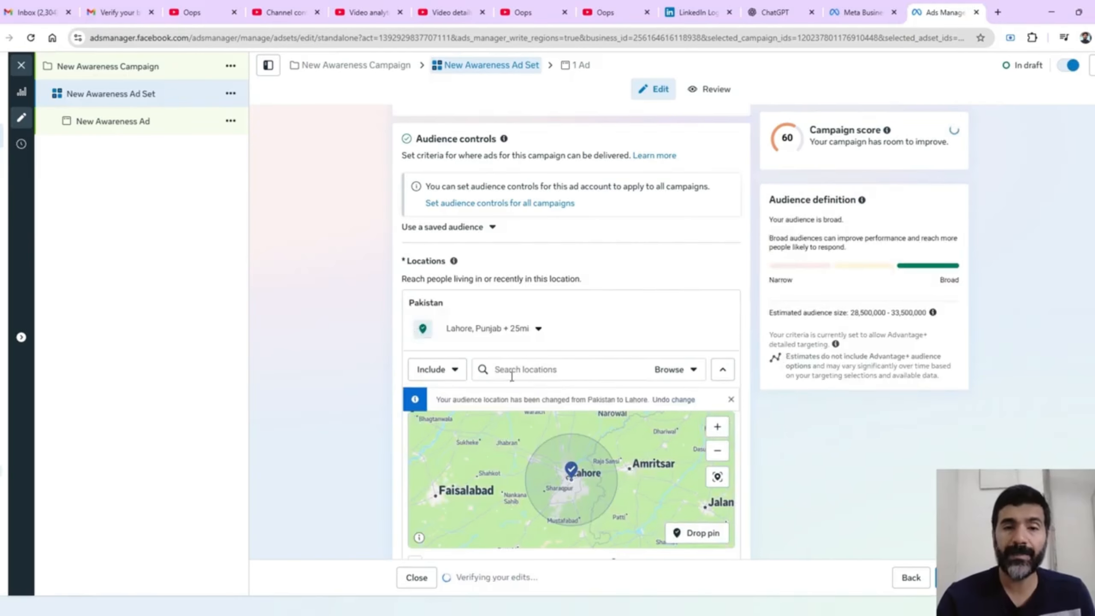
Step: Add Islamabad, Punjab and Karachi, Sindh as further included locations for the ad set
type("islama")
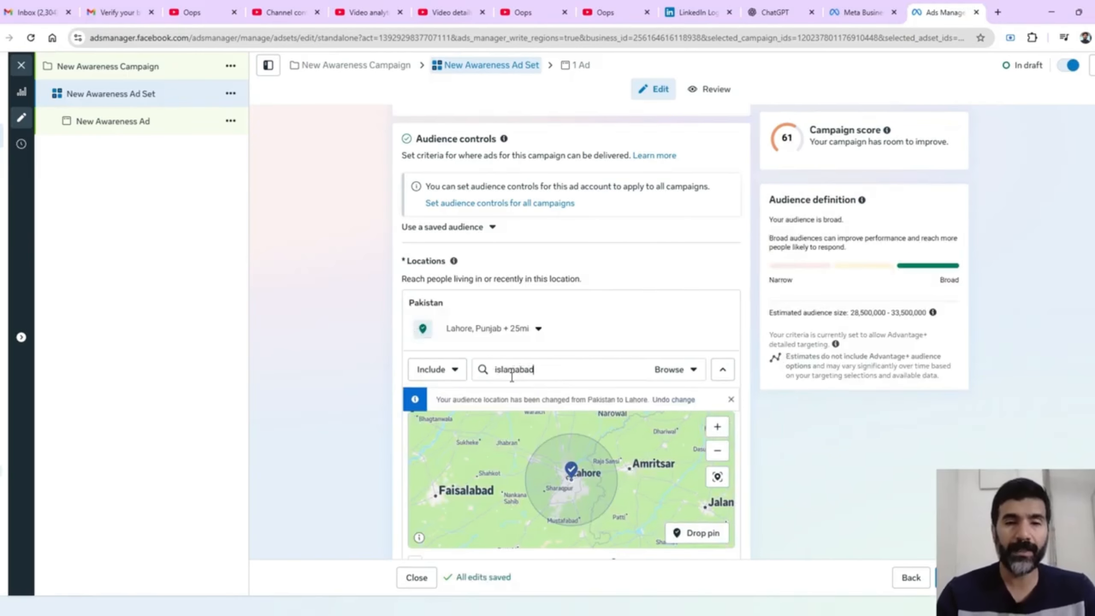
type("bad")
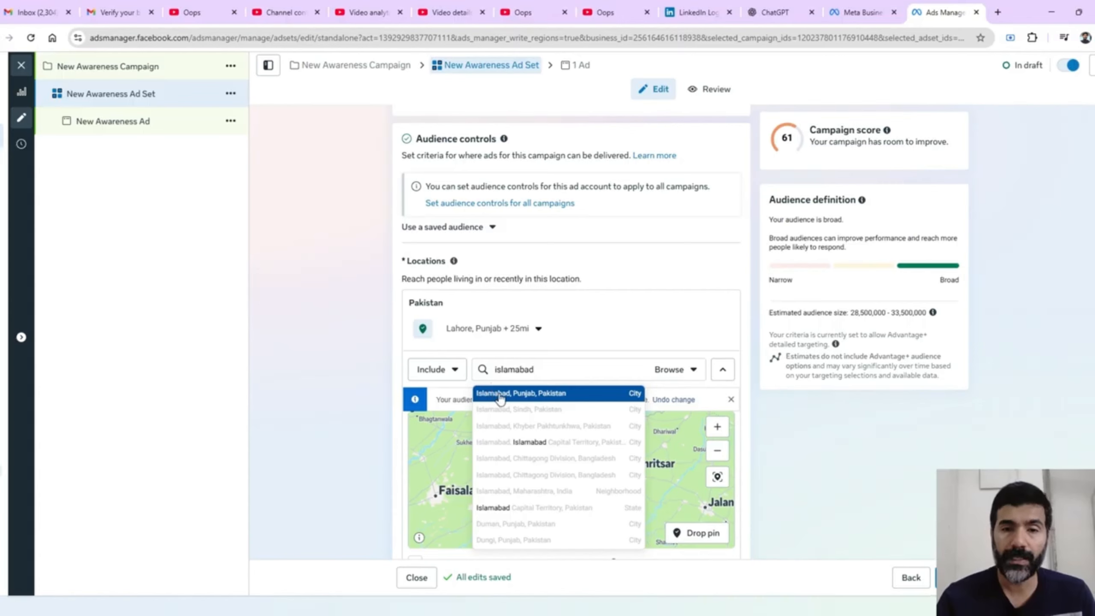
left_click(498, 393)
type("ka")
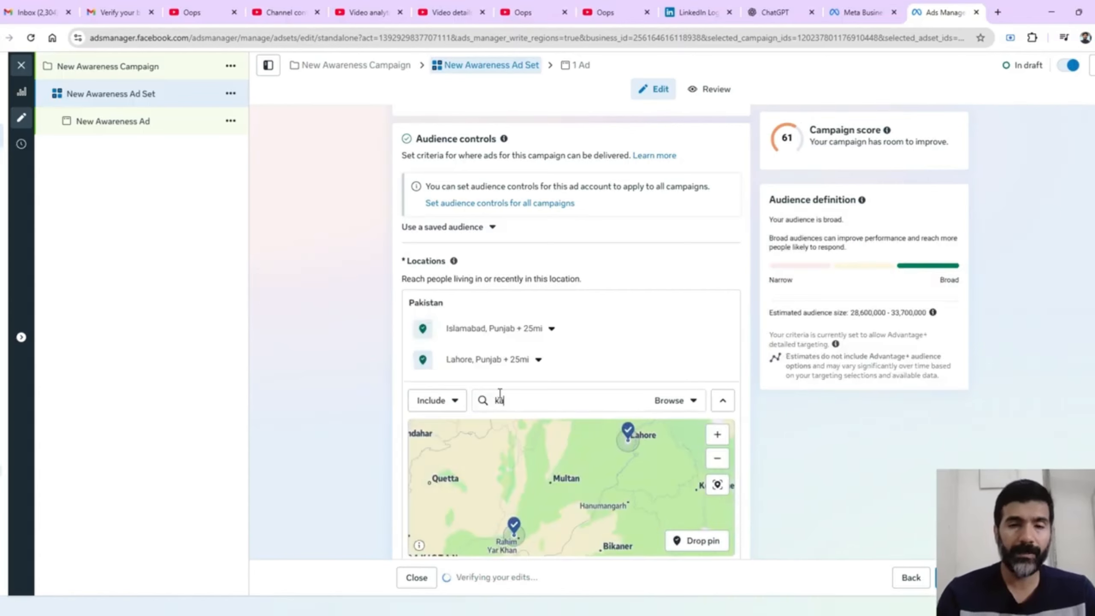
type("rachi")
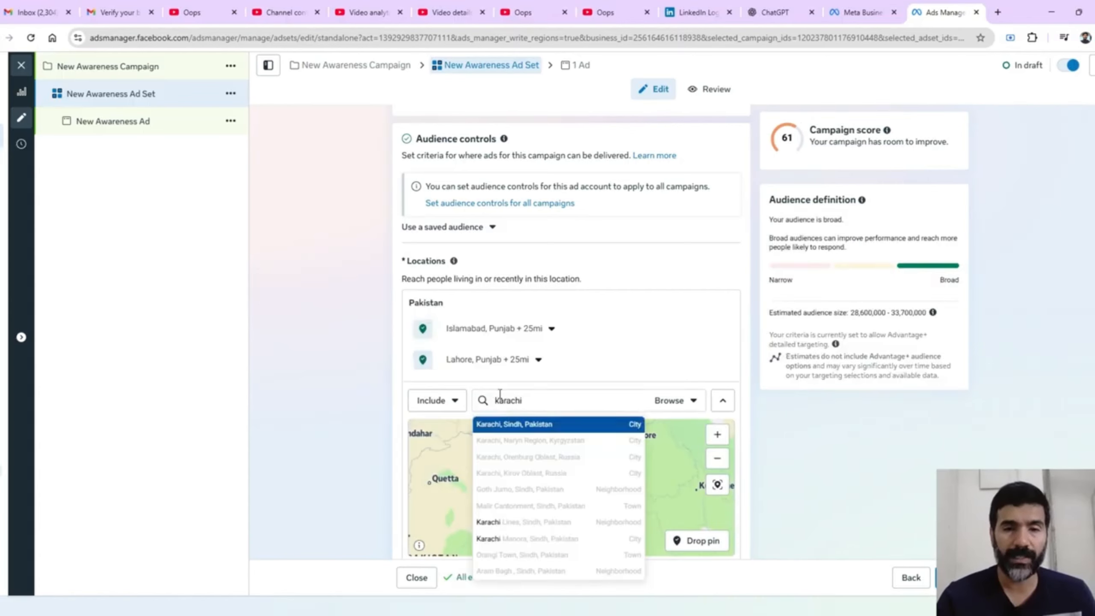
left_click(505, 426)
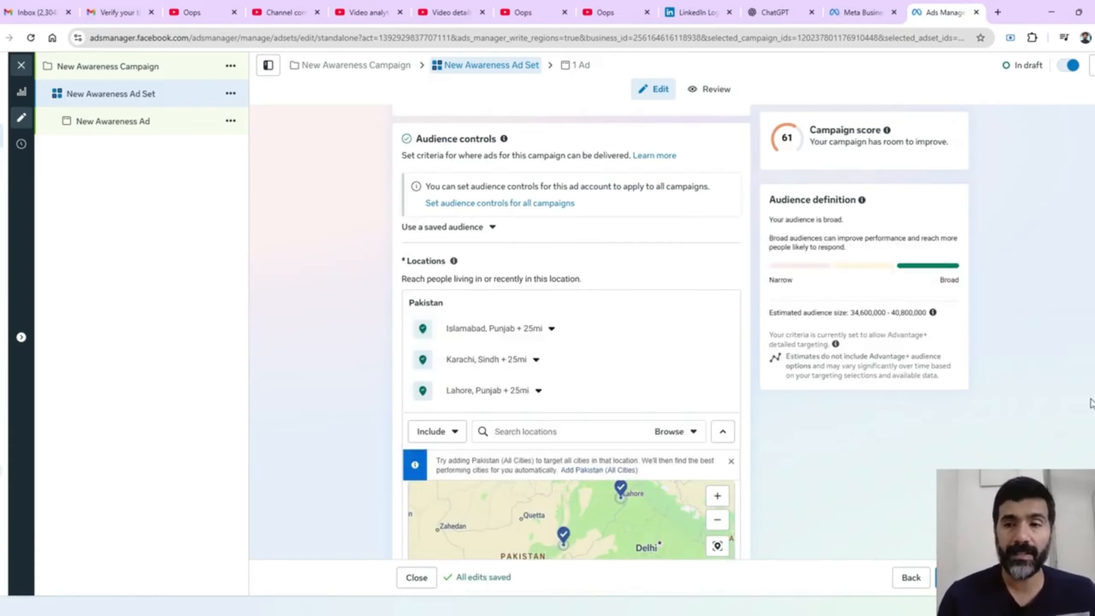
Step: Expand the additional Placements options and review the brand safety, inventory filter and exclusion settings
scroll(571, 332, "down", 10)
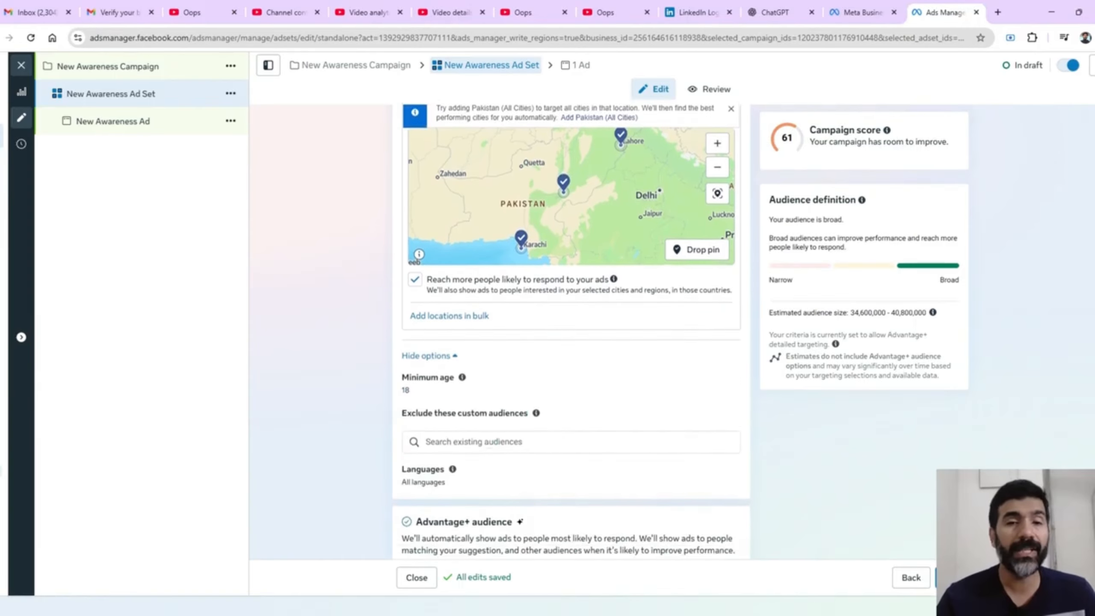
scroll(571, 330, "down", 3)
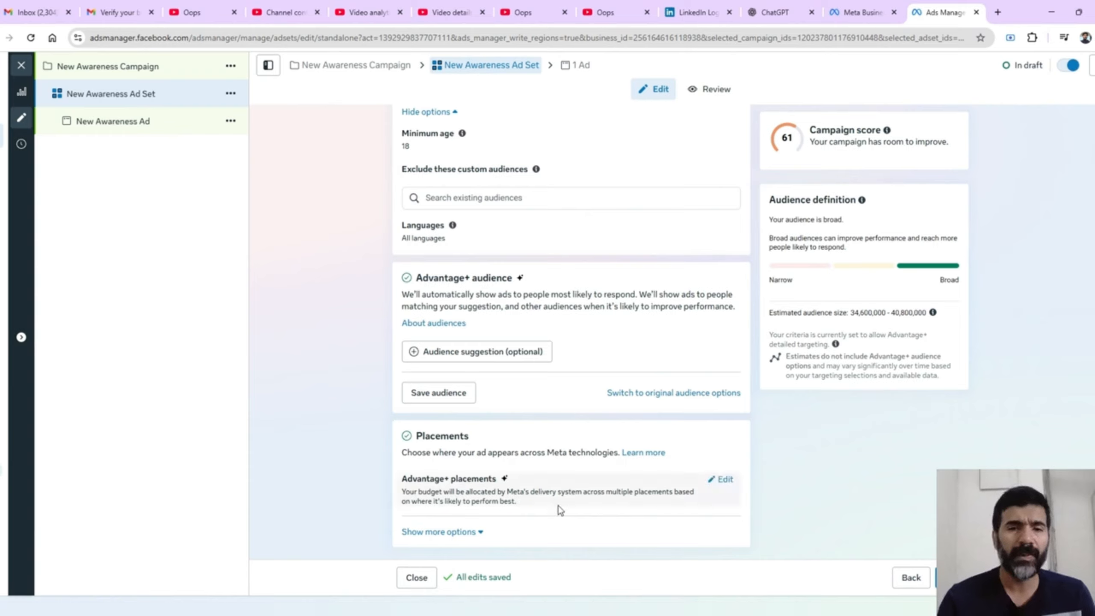
left_click(459, 532)
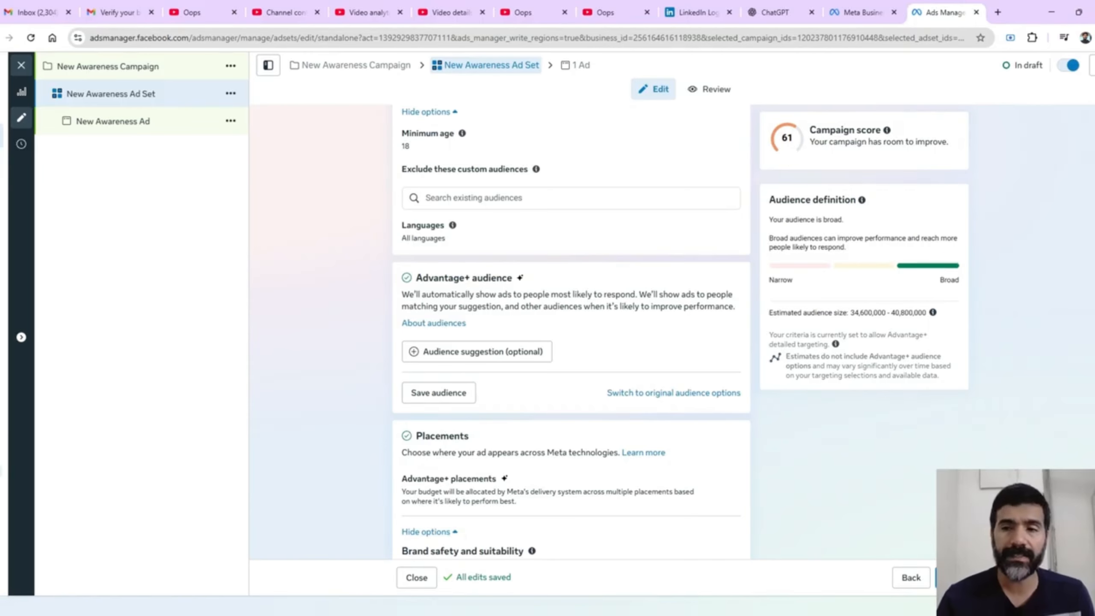
scroll(571, 335, "down", 5)
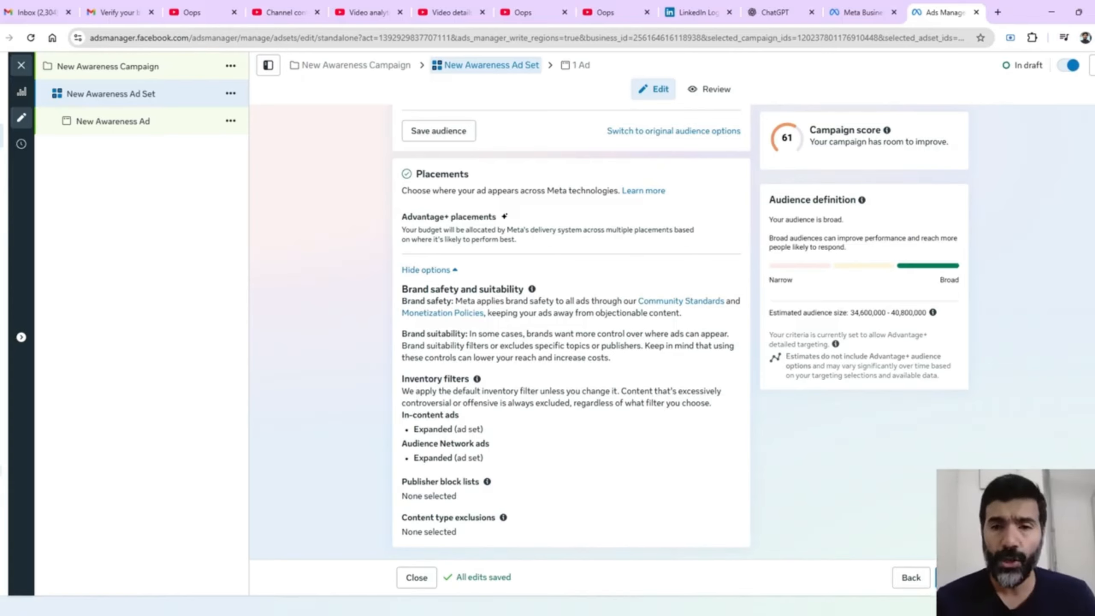
Step: Continue to the ad settings and set the ad's destination to Website, leaving the website URL empty
left_click(953, 578)
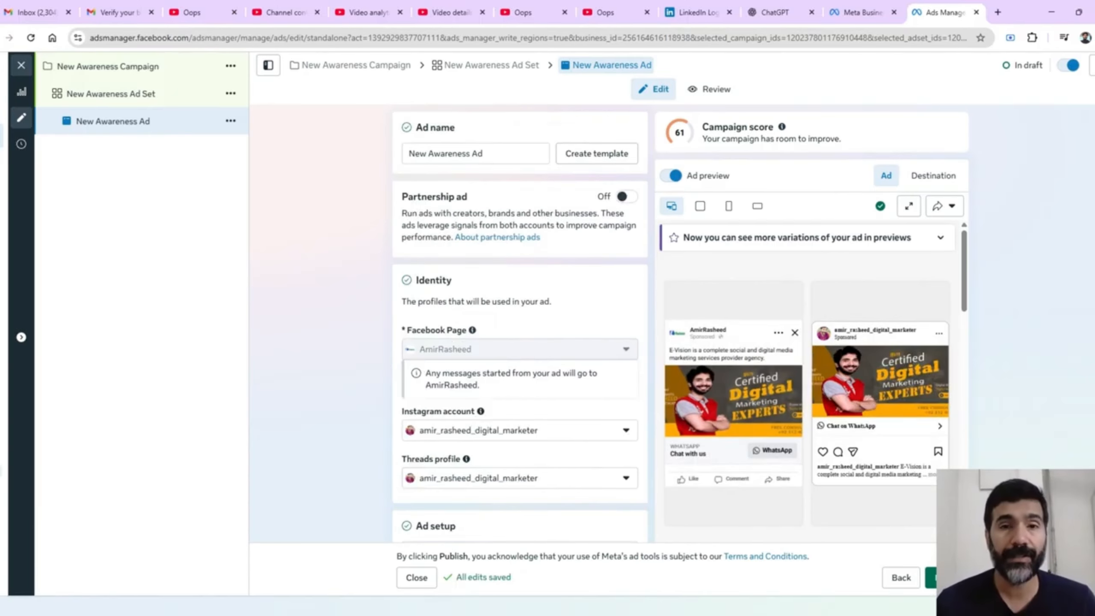
scroll(519, 323, "down", 5)
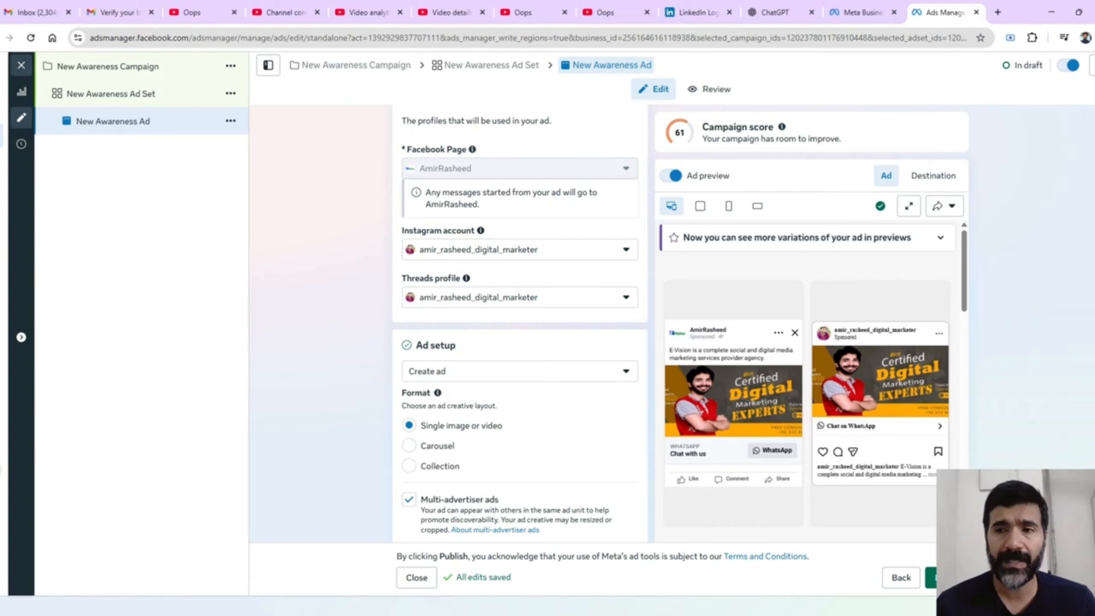
scroll(520, 326, "down", 5)
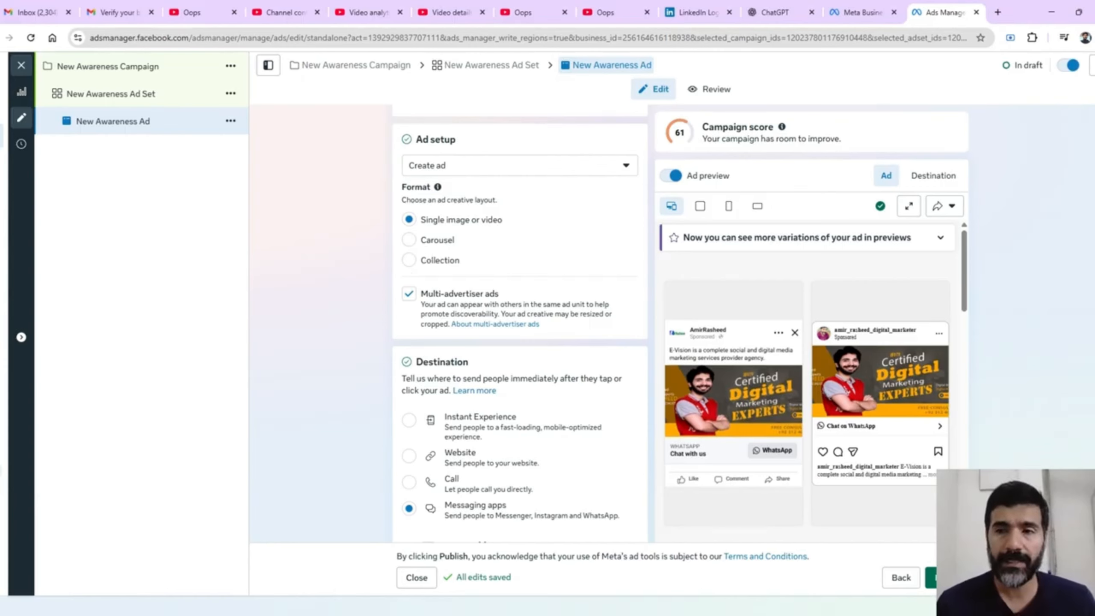
scroll(519, 324, "down", 5)
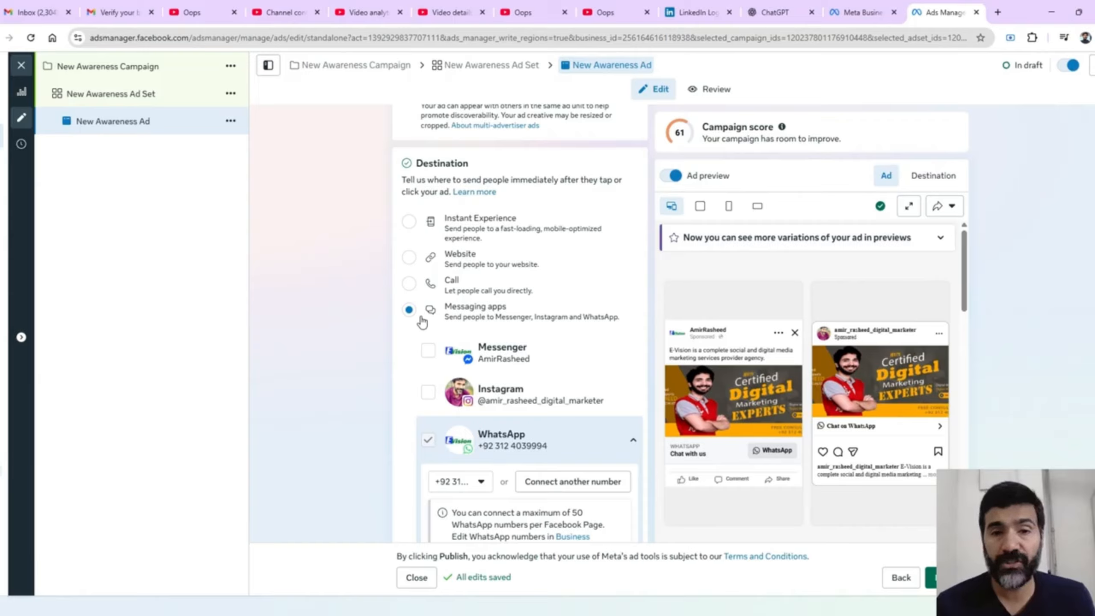
left_click(410, 259)
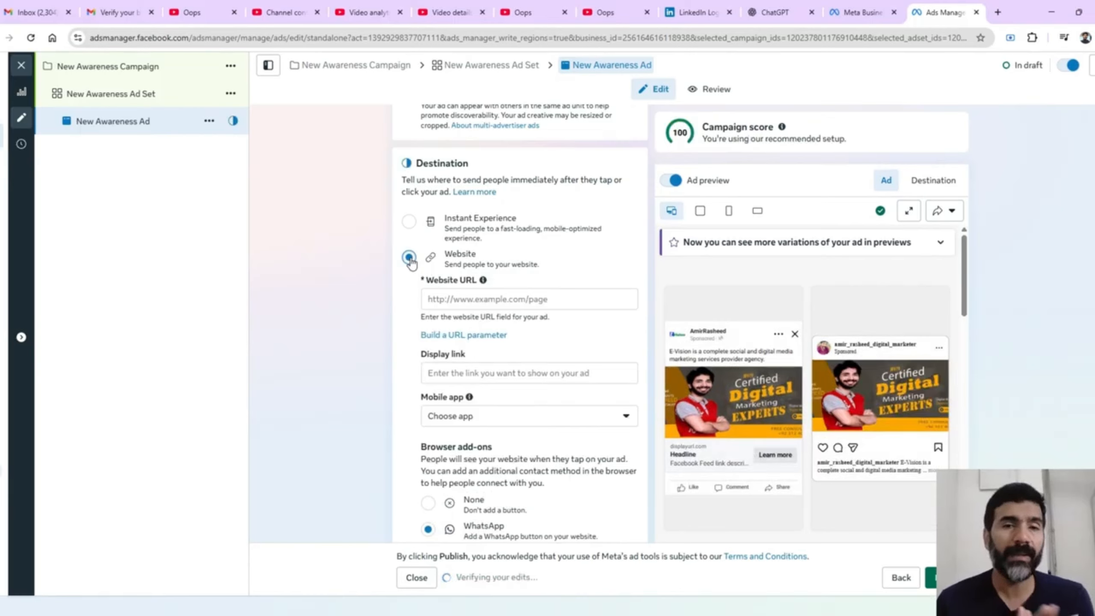
left_click(476, 302)
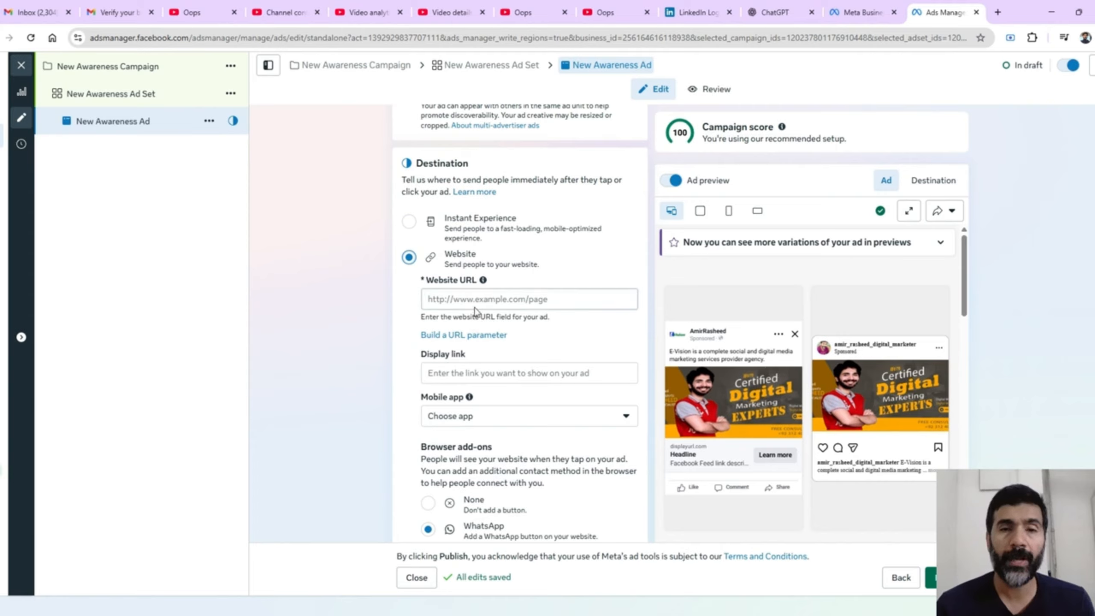
left_click(361, 368)
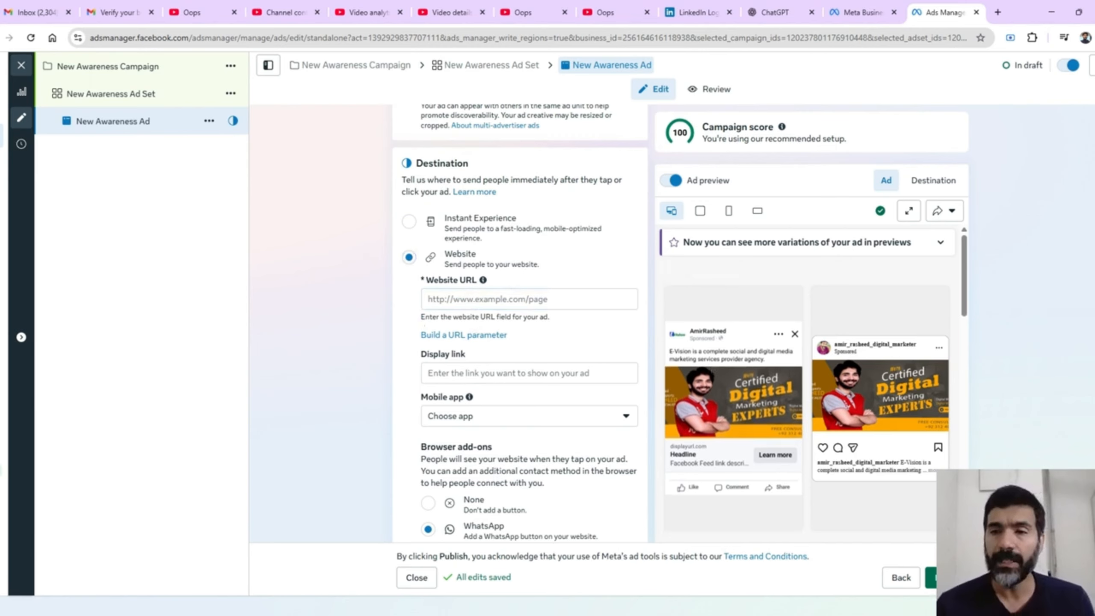
Step: Set the website destination's browser add-on to None
scroll(520, 323, "down", 5)
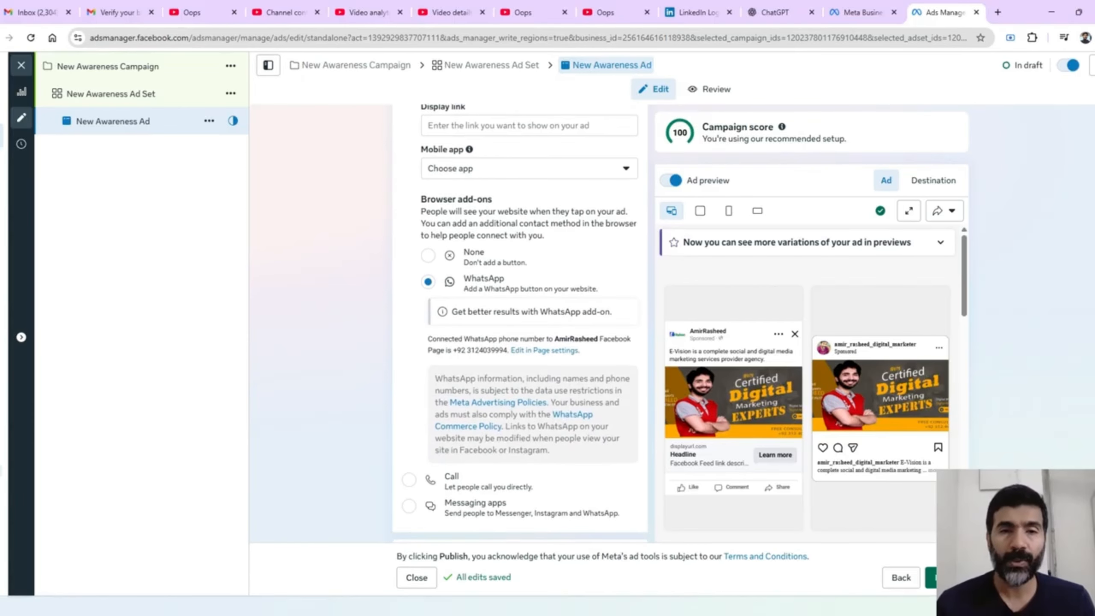
mouse_move(744, 334)
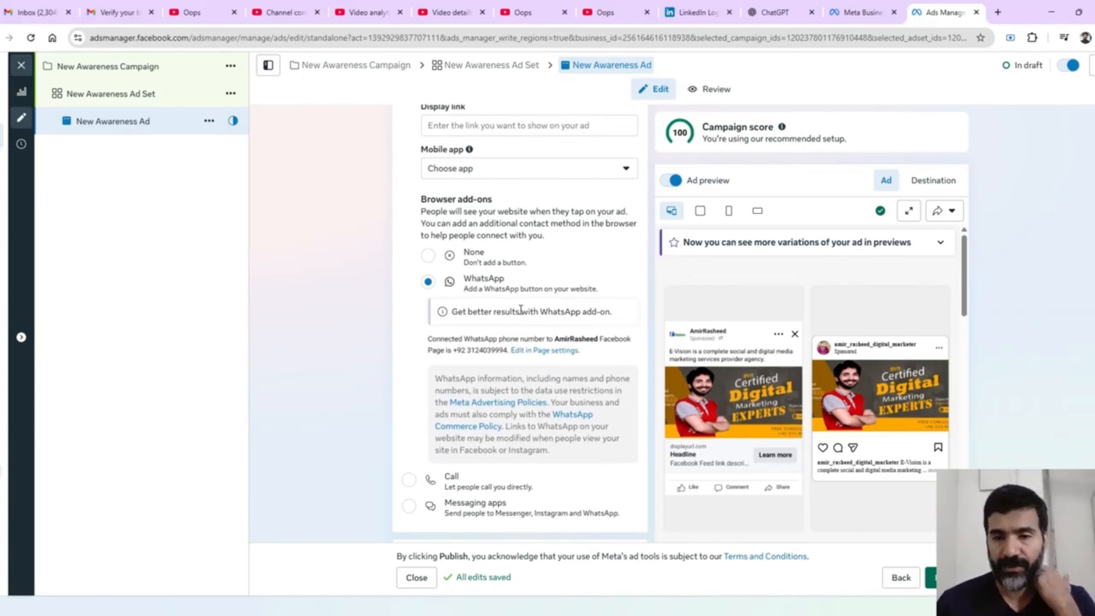
left_click(428, 257)
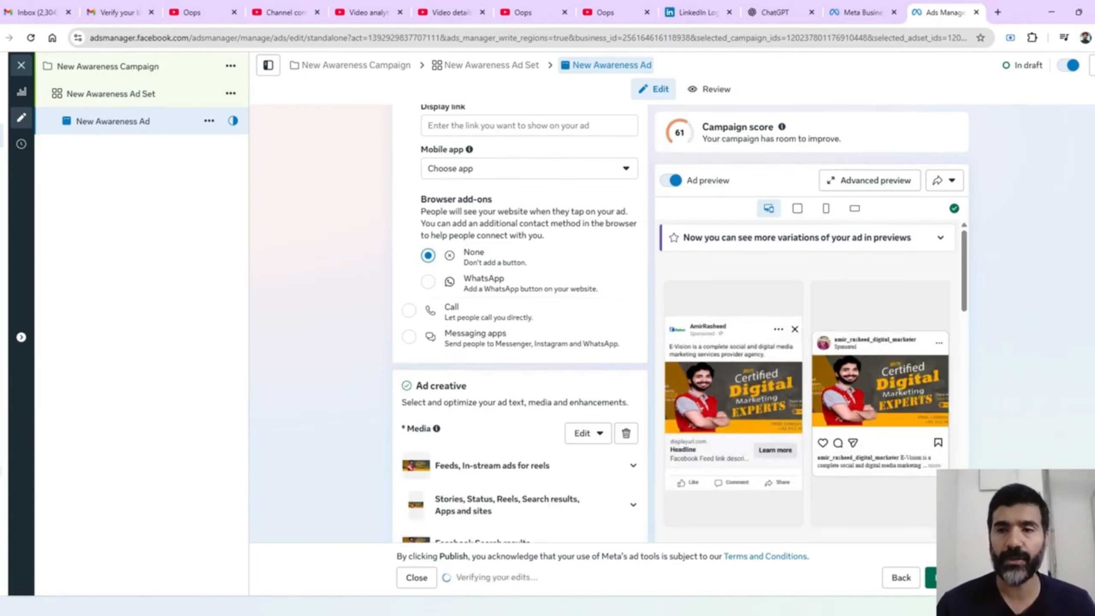
Step: Remove the existing media from the ad creative and open the image selection for a replacement
scroll(617, 277, "down", 5)
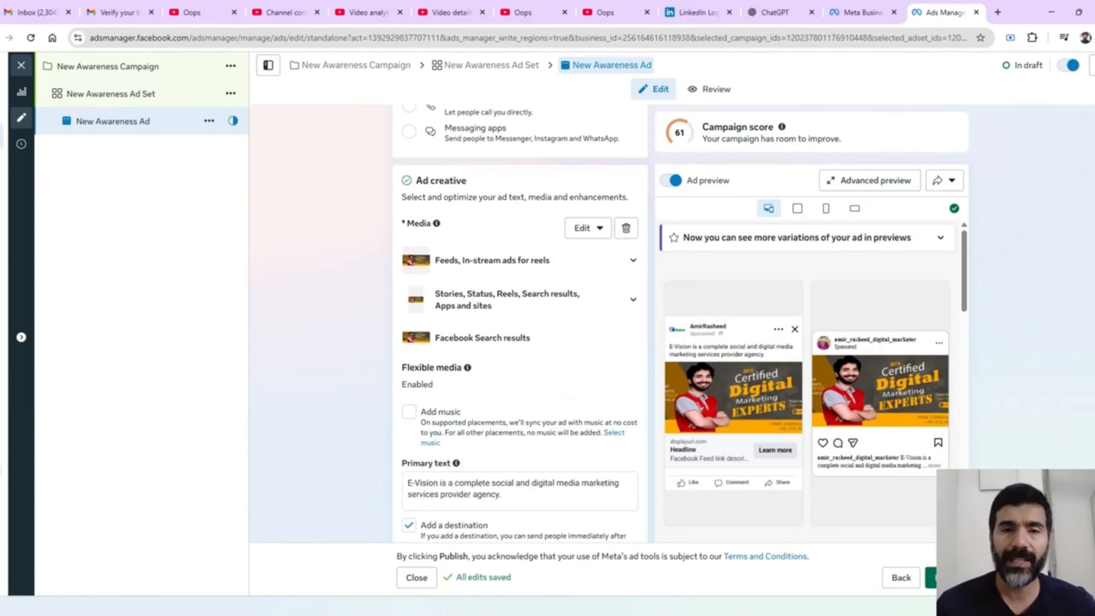
left_click(626, 228)
left_click(444, 243)
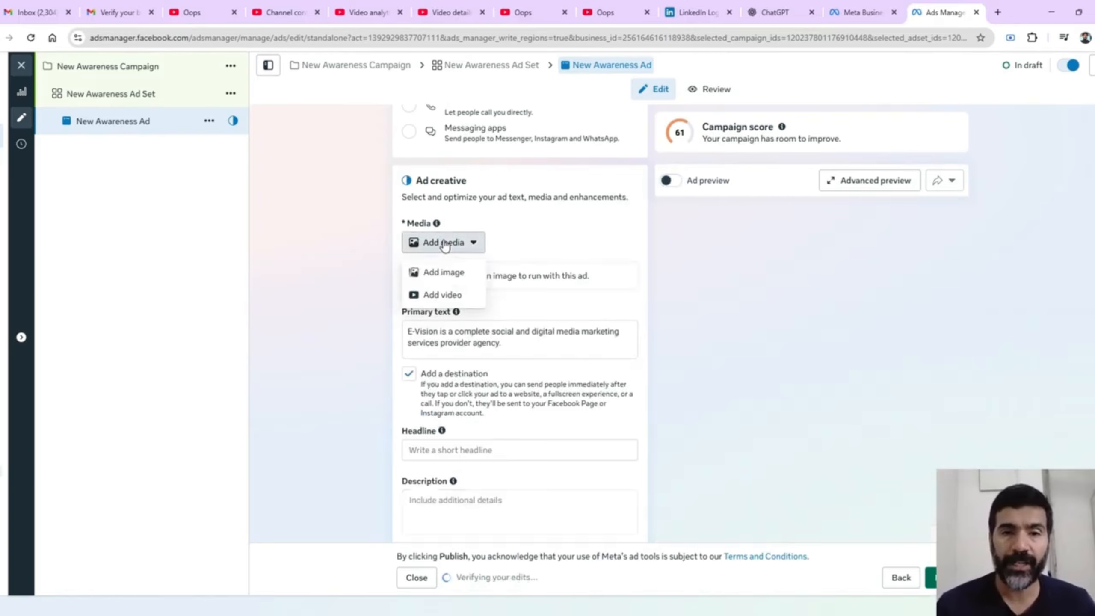
left_click(442, 279)
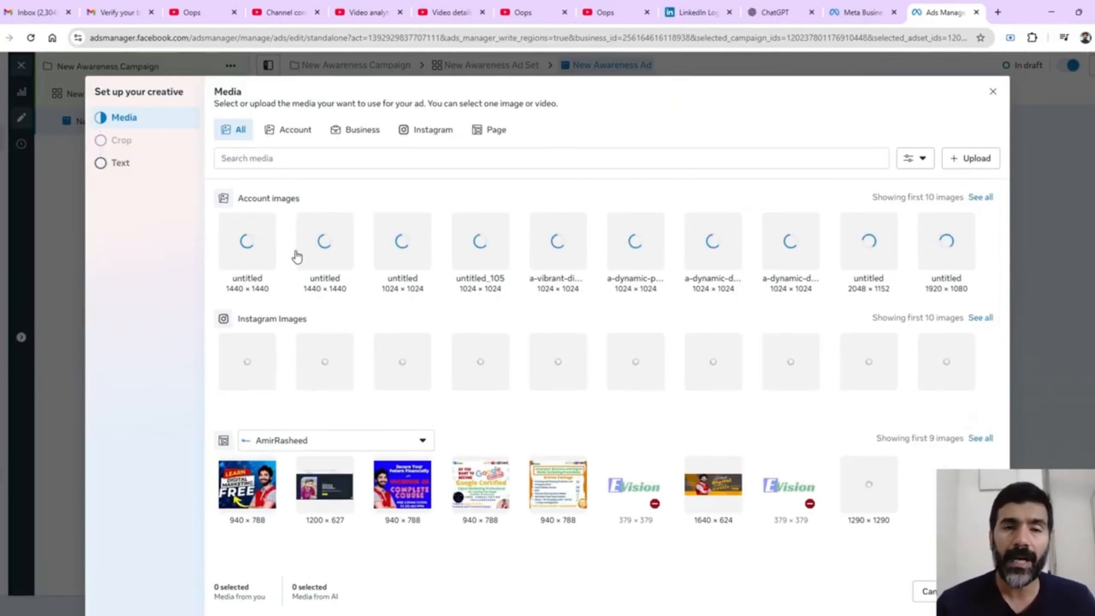
Step: Upload the "Google Ads Free 2026" thumbnail image from the Downloads folder
left_click(959, 167)
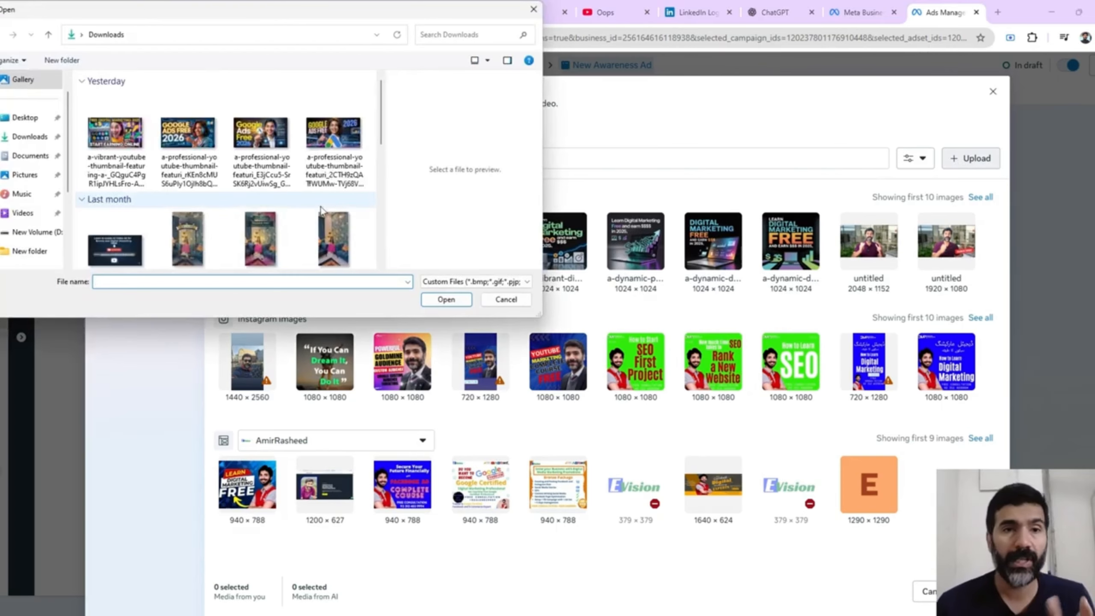
double_click(174, 152)
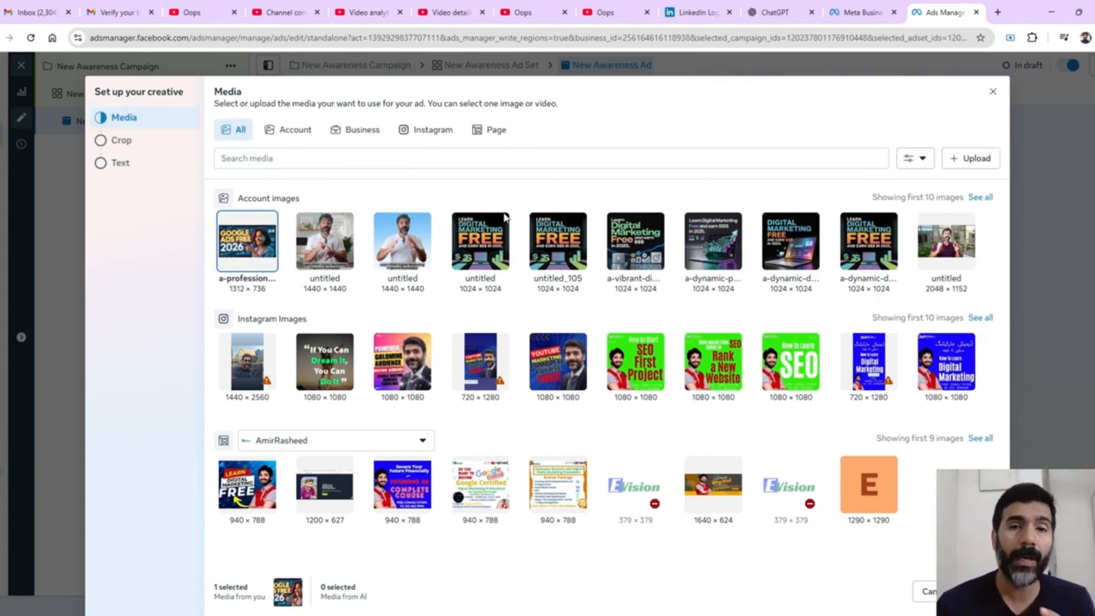
Step: Use the untitled 1024 × 1024 "Learn Digital Marketing Free" account image for the ad, accepting the default crop and text
left_click(492, 240)
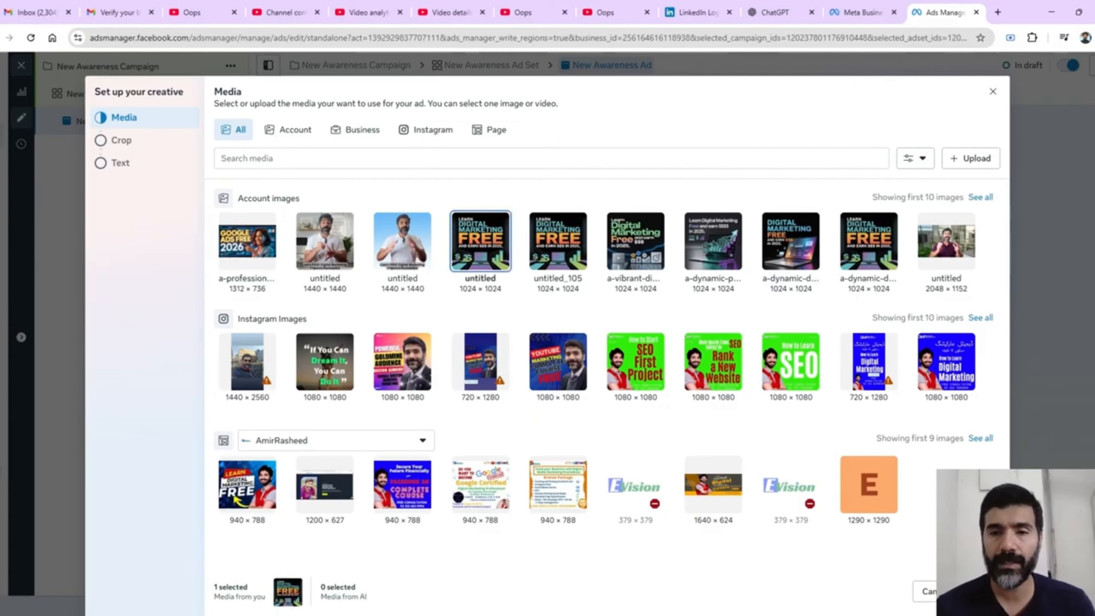
left_click(983, 592)
left_click(983, 591)
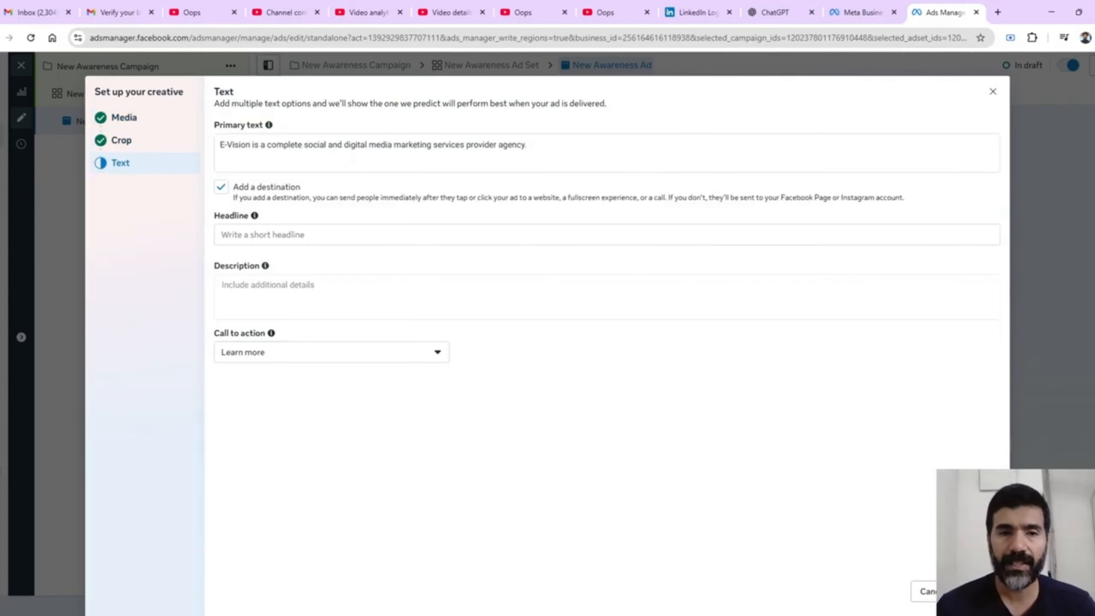
left_click(983, 592)
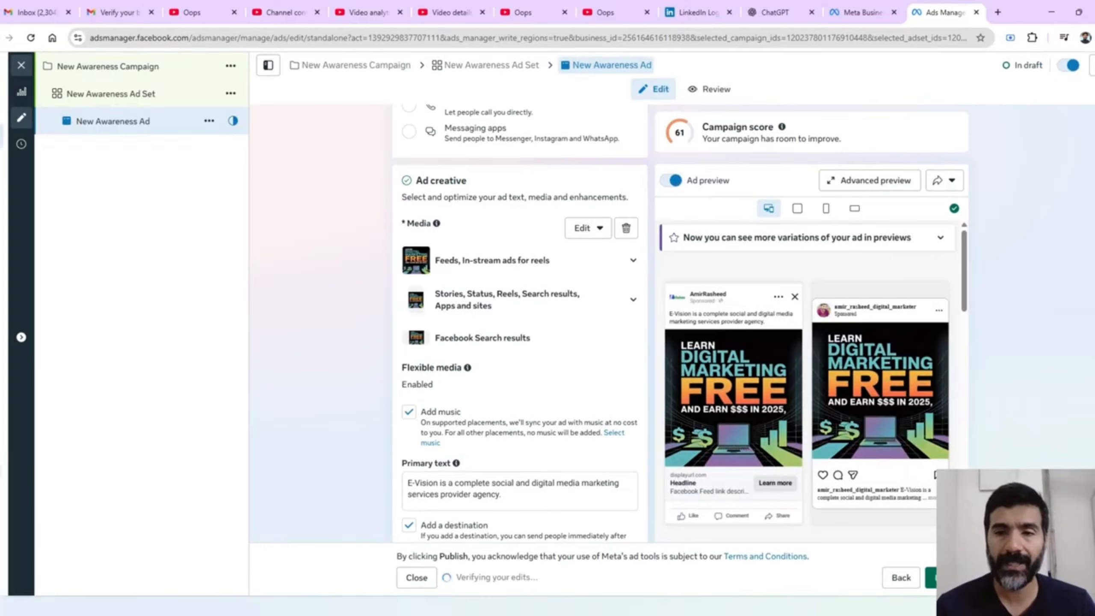
Step: Enter "free marketing" as the ad's headline
scroll(586, 297, "down", 5)
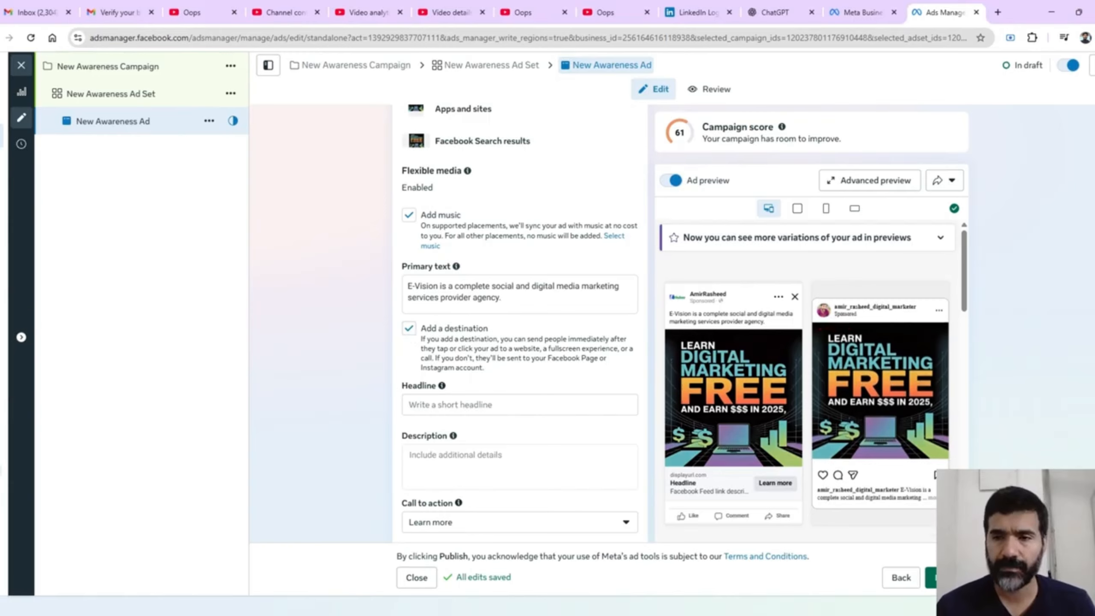
scroll(631, 357, "down", 3)
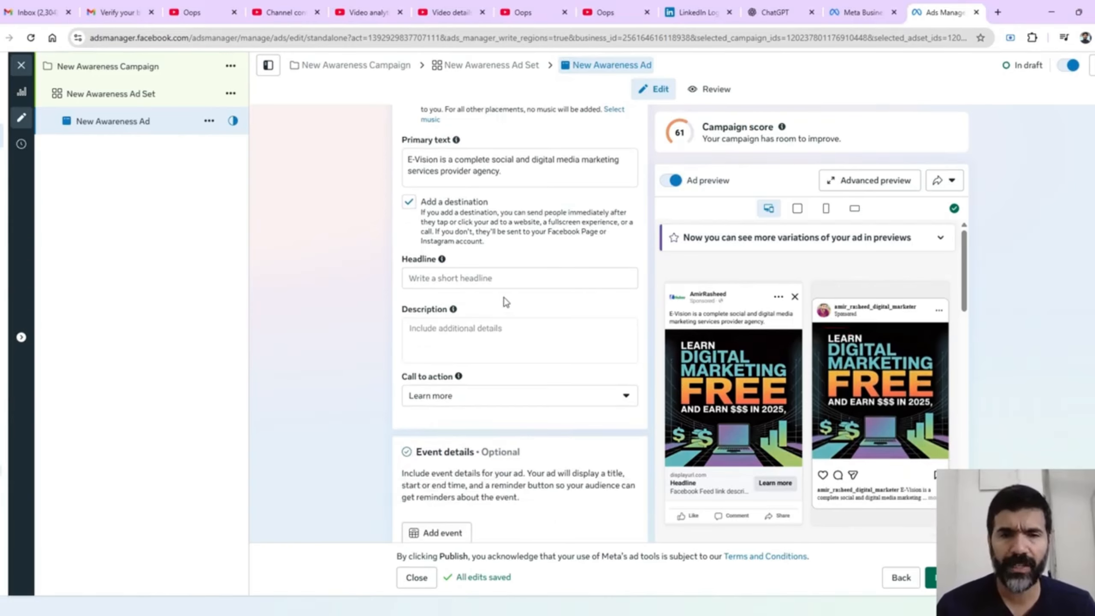
left_click(499, 281)
type("f")
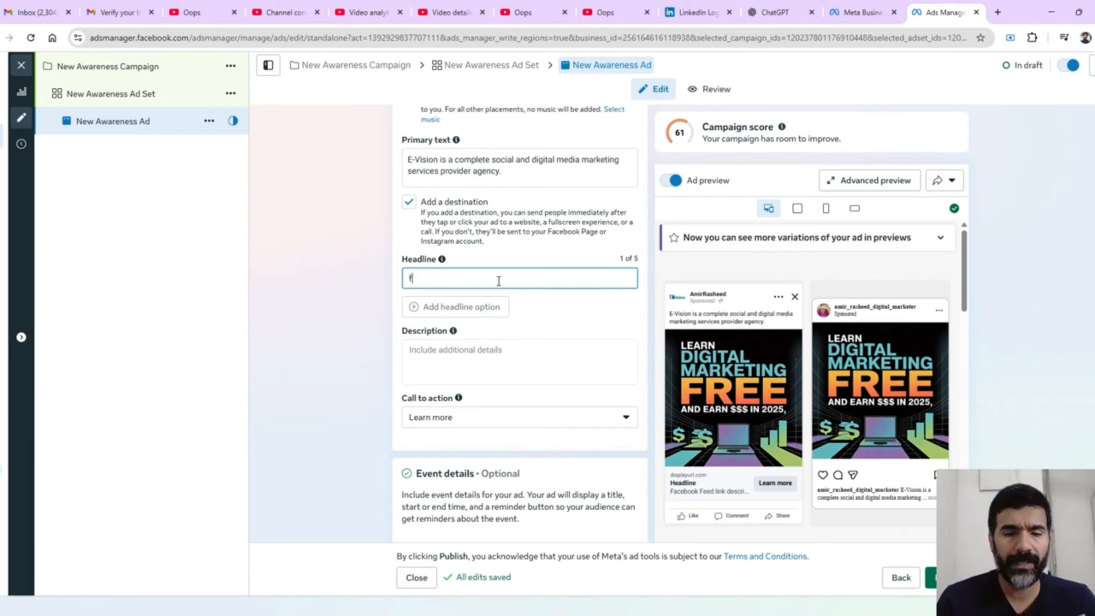
type("ree marketing")
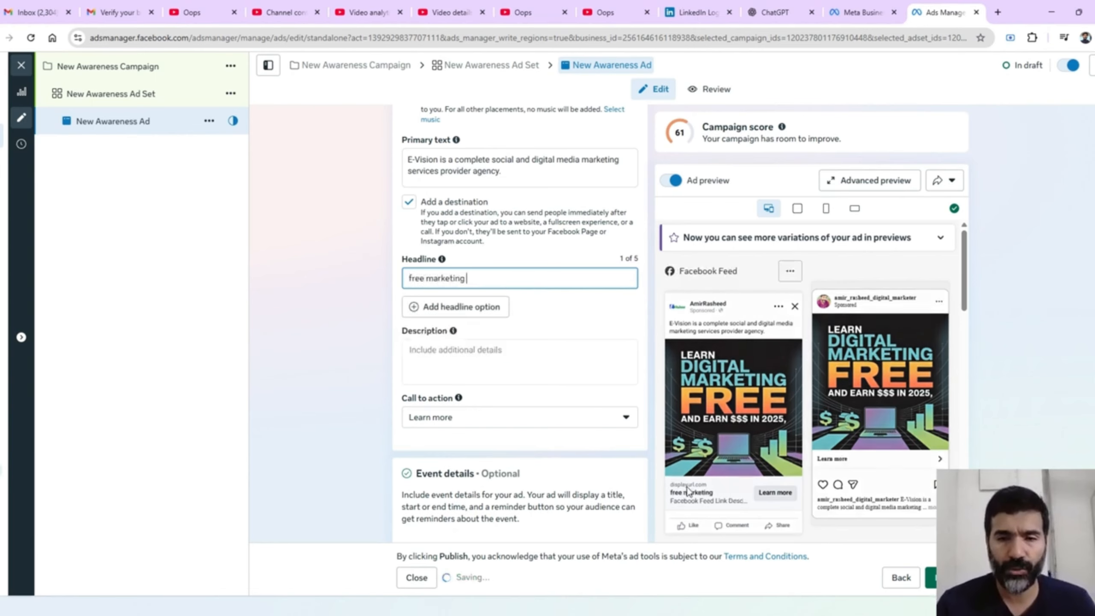
Step: Enter "100% free digital" as the ad's description and set its call to action to Order now
left_click(449, 358)
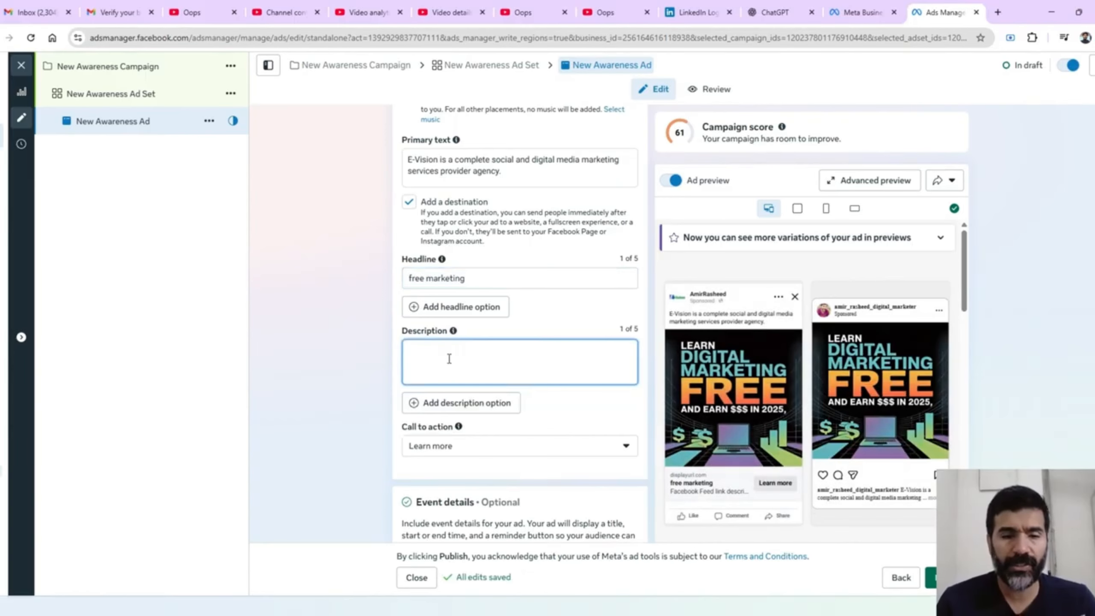
type("100% free digital")
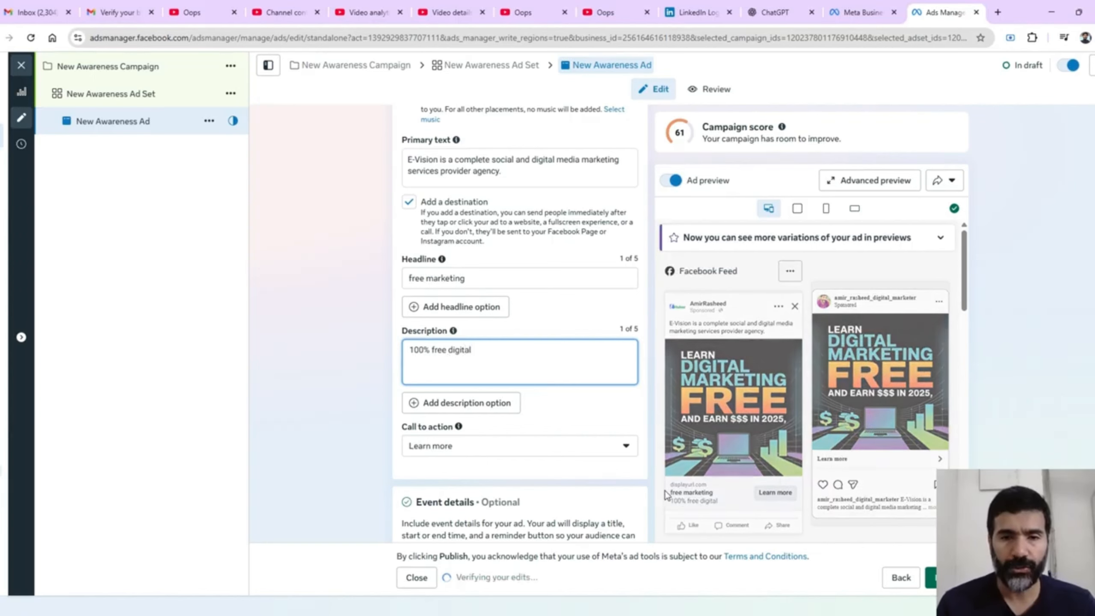
left_click(492, 447)
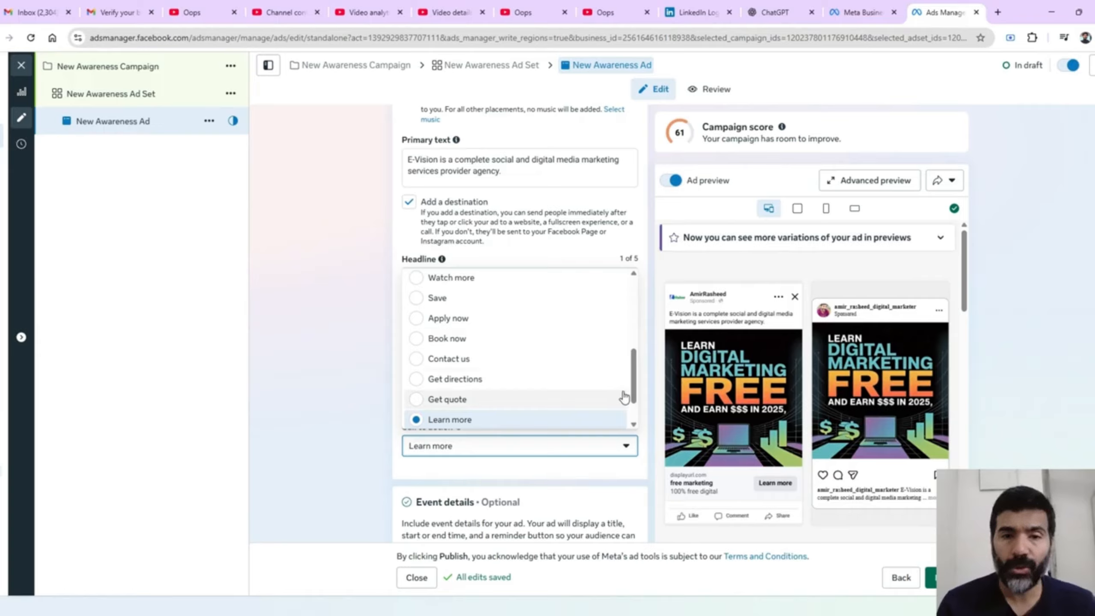
left_click_drag(635, 392, 633, 417)
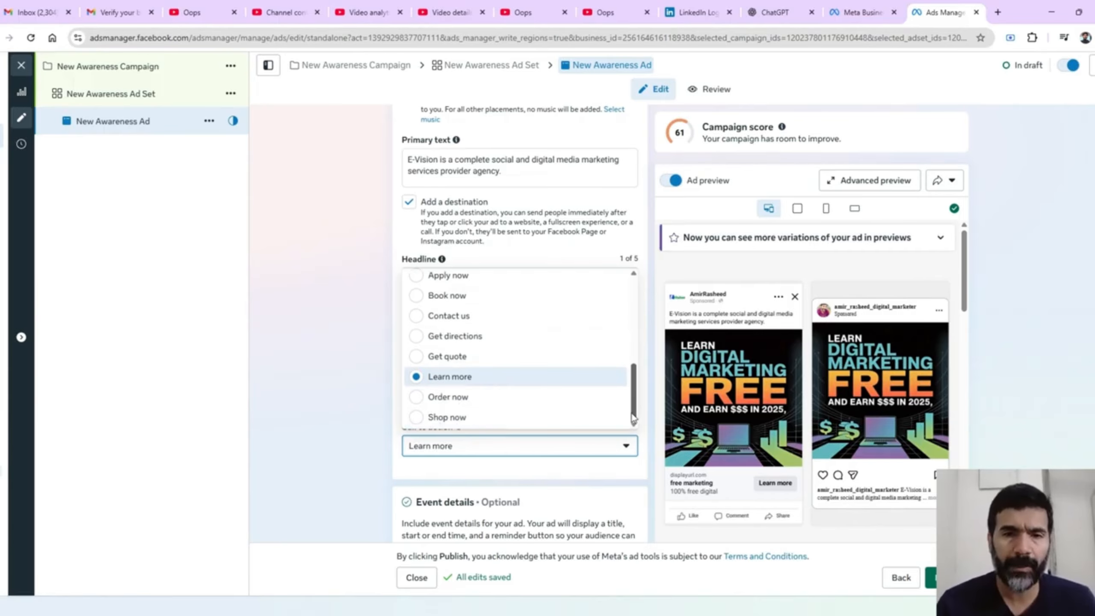
left_click(491, 404)
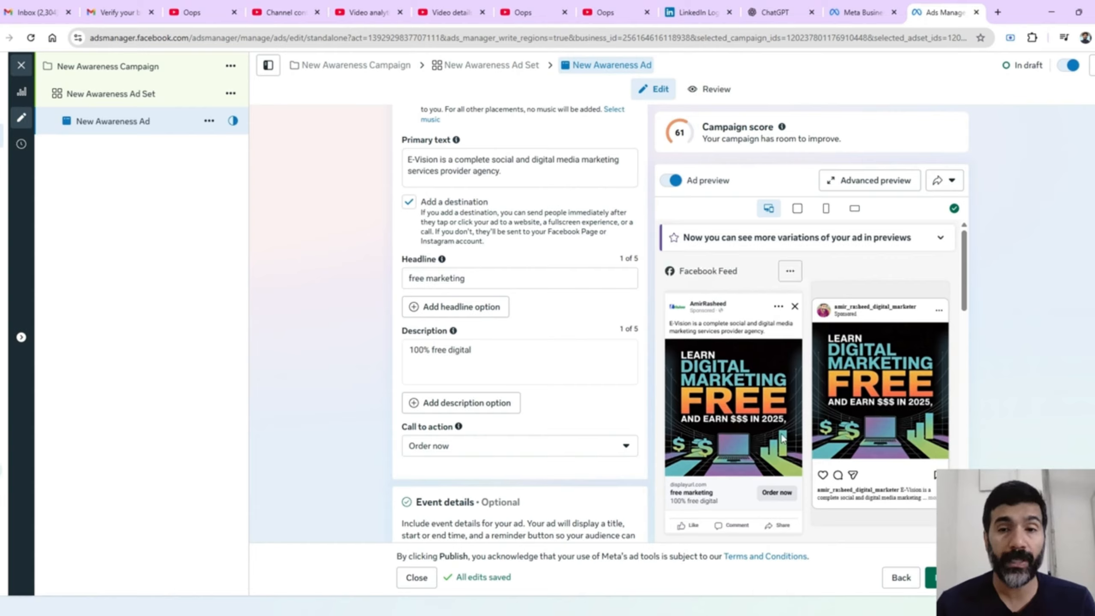
Step: Duplicate the New Awareness Ad into the original campaign with 5 copies, keeping existing reactions, comments and shares
scroll(519, 324, "down", 6)
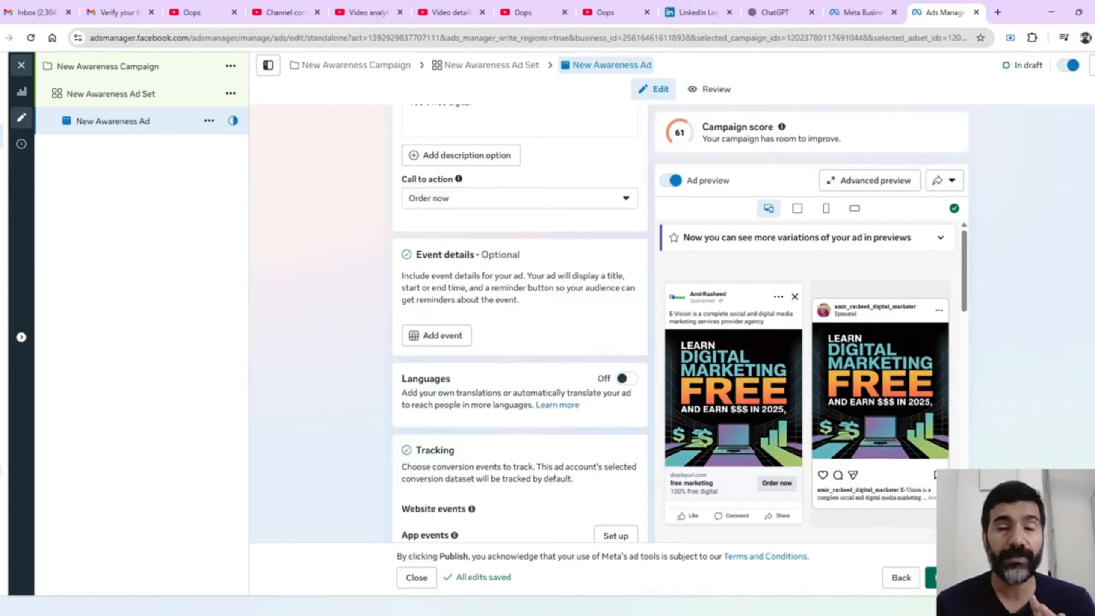
scroll(519, 323, "up", 9)
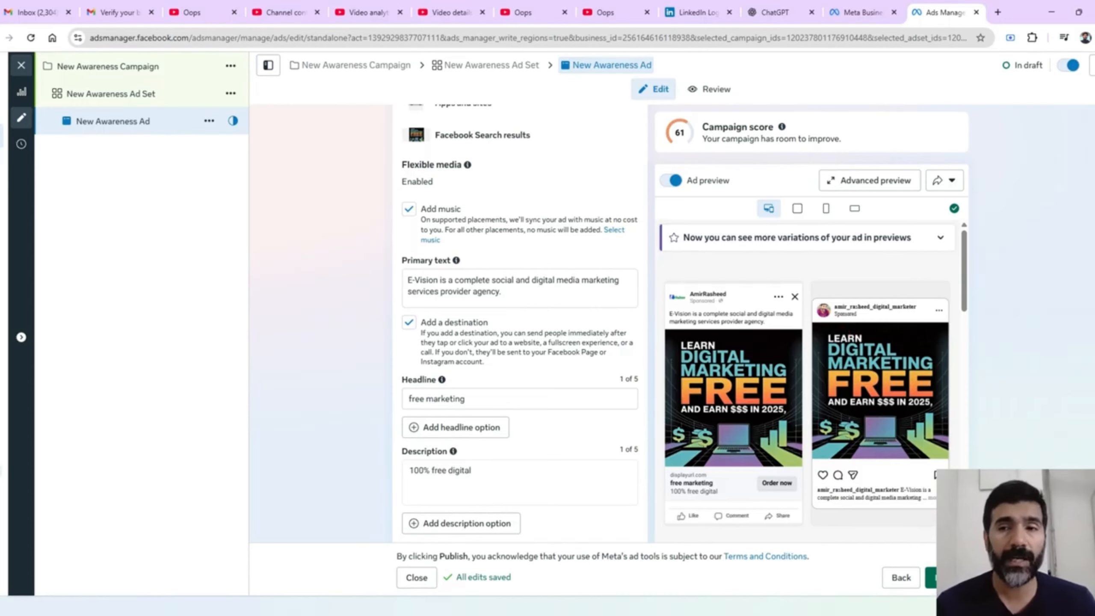
scroll(520, 323, "up", 10)
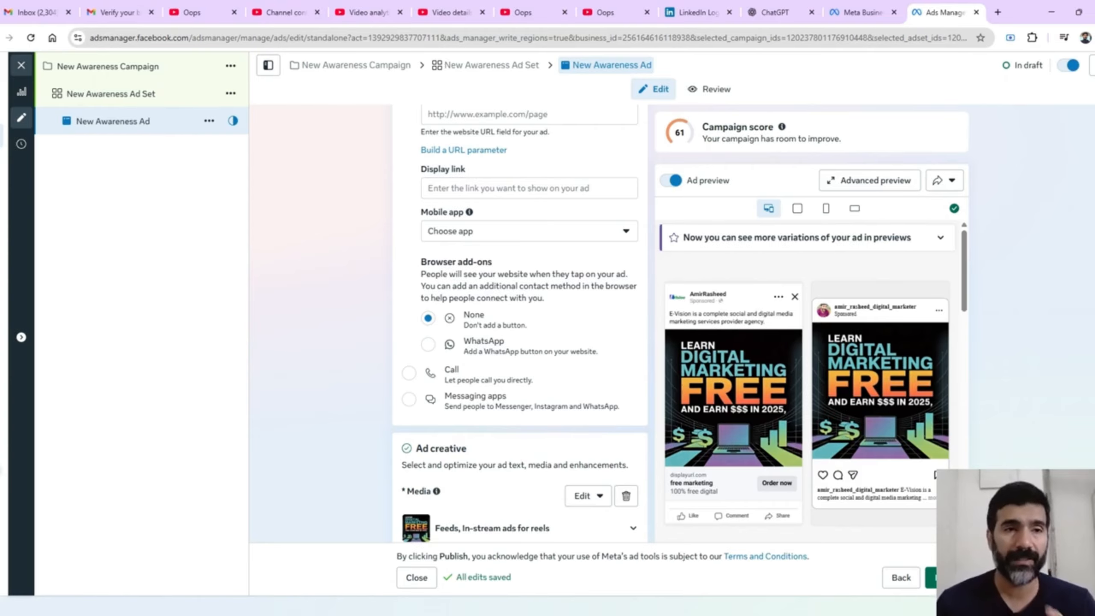
left_click(209, 121)
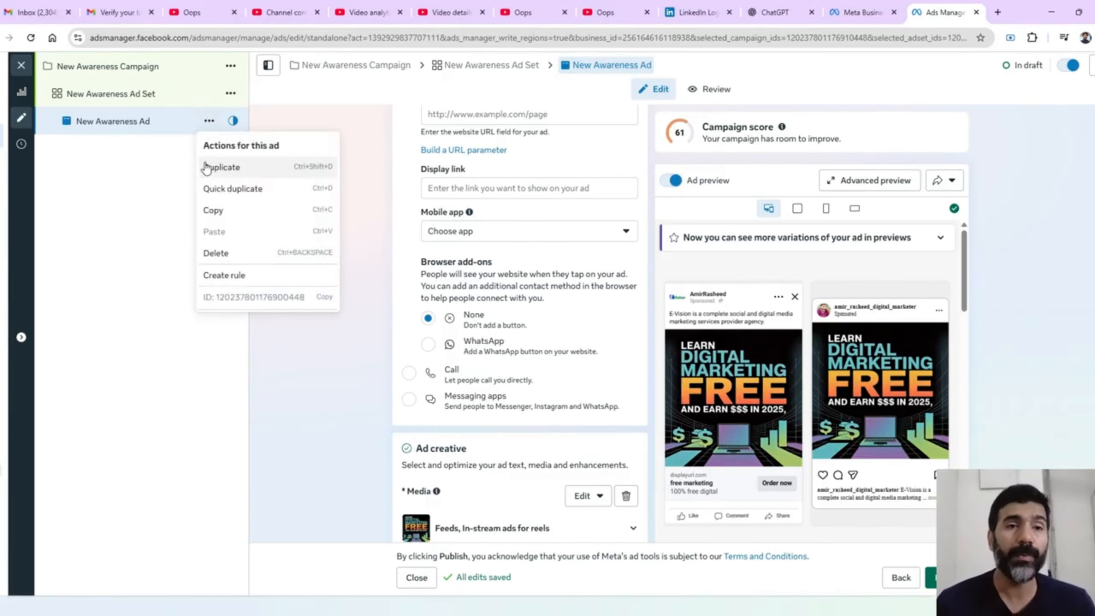
left_click(207, 167)
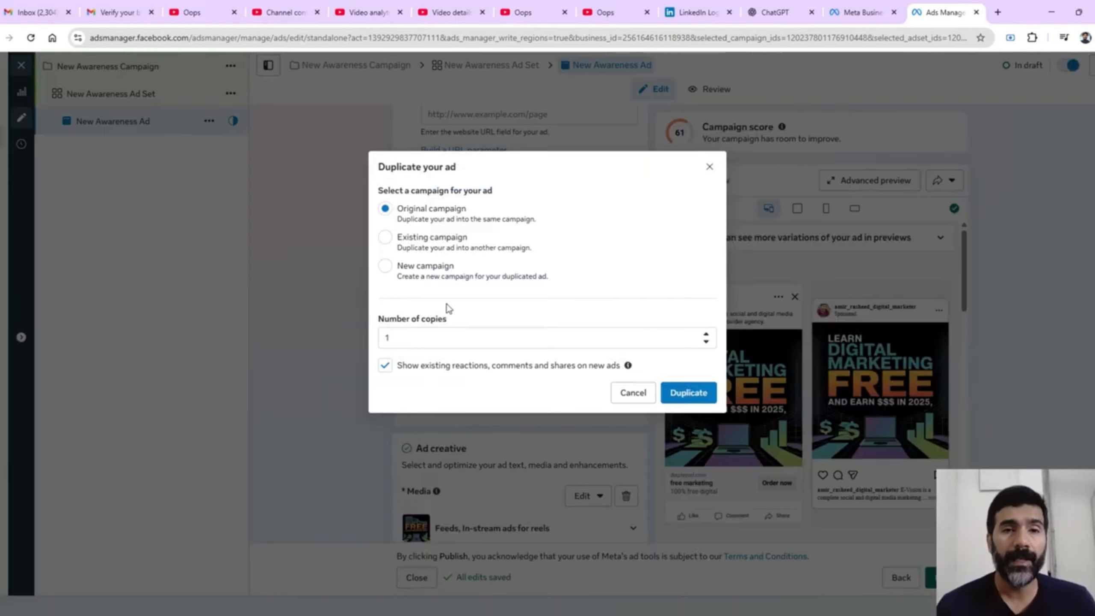
double_click(706, 335)
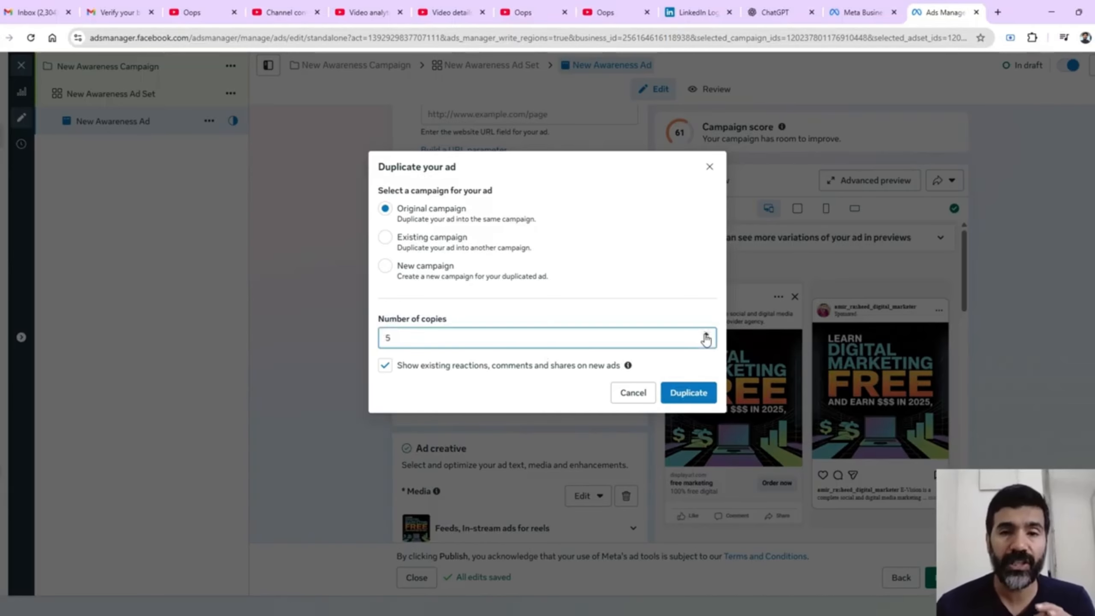
left_click(699, 391)
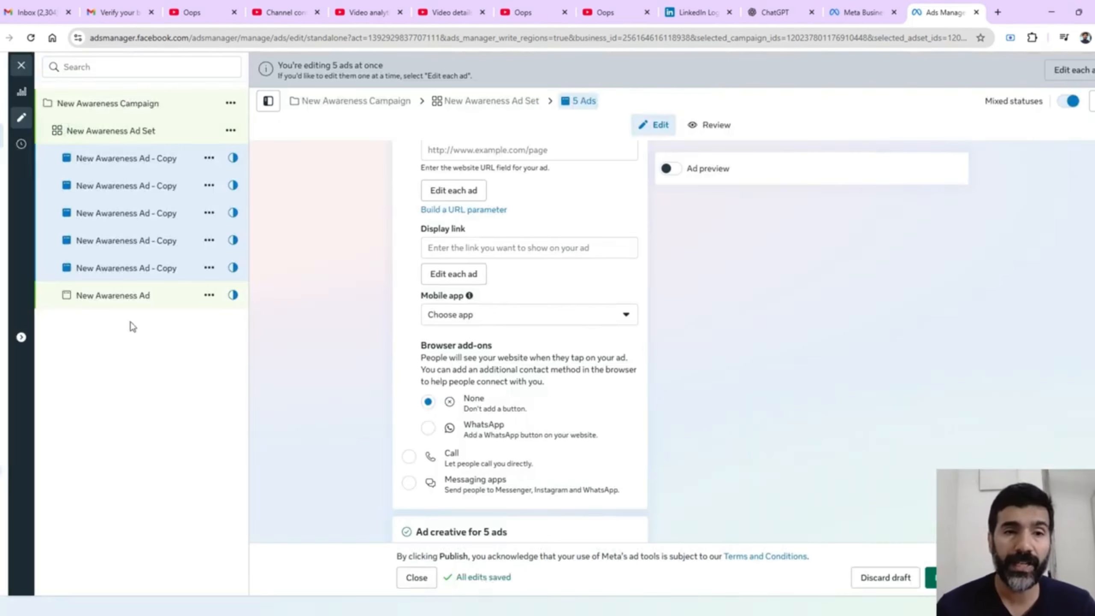
Step: Check the first two ad copies and duplicate the New Awareness Ad Set once within the original campaign
left_click(175, 160)
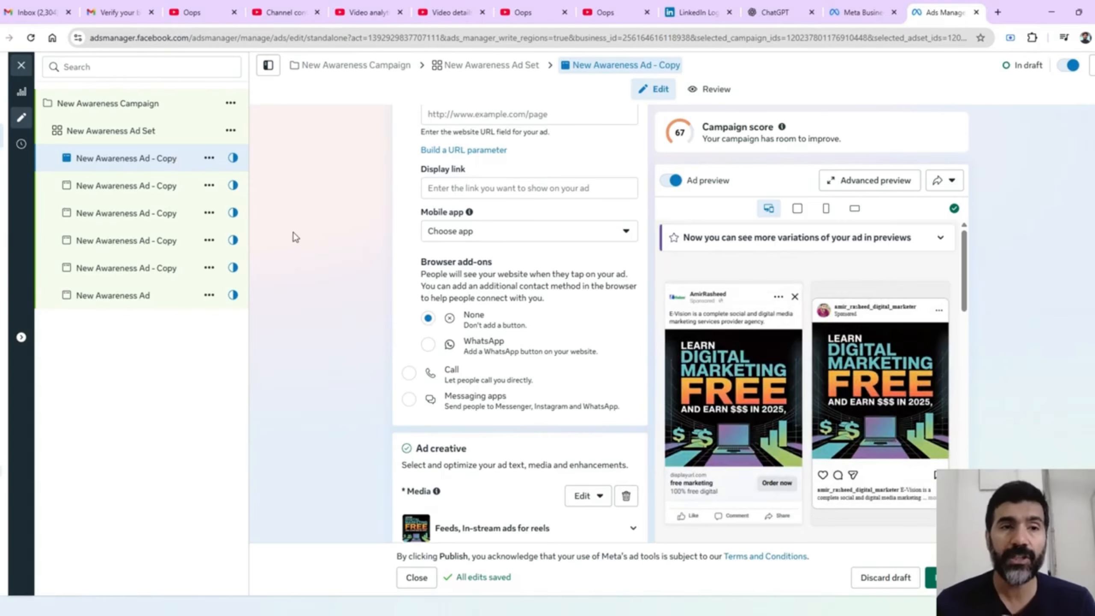
left_click(132, 191)
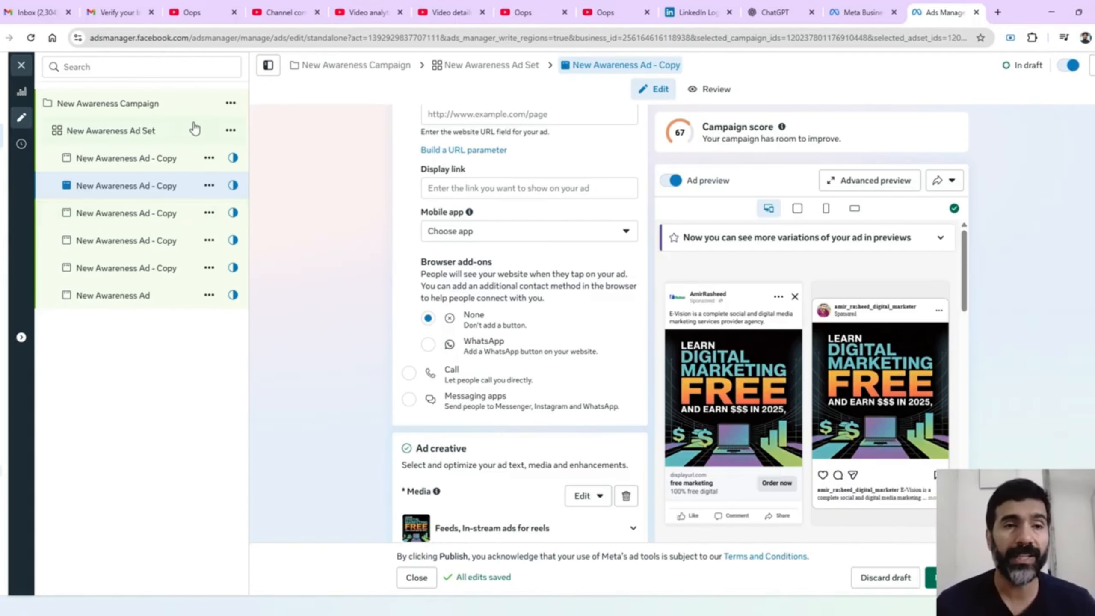
left_click(131, 137)
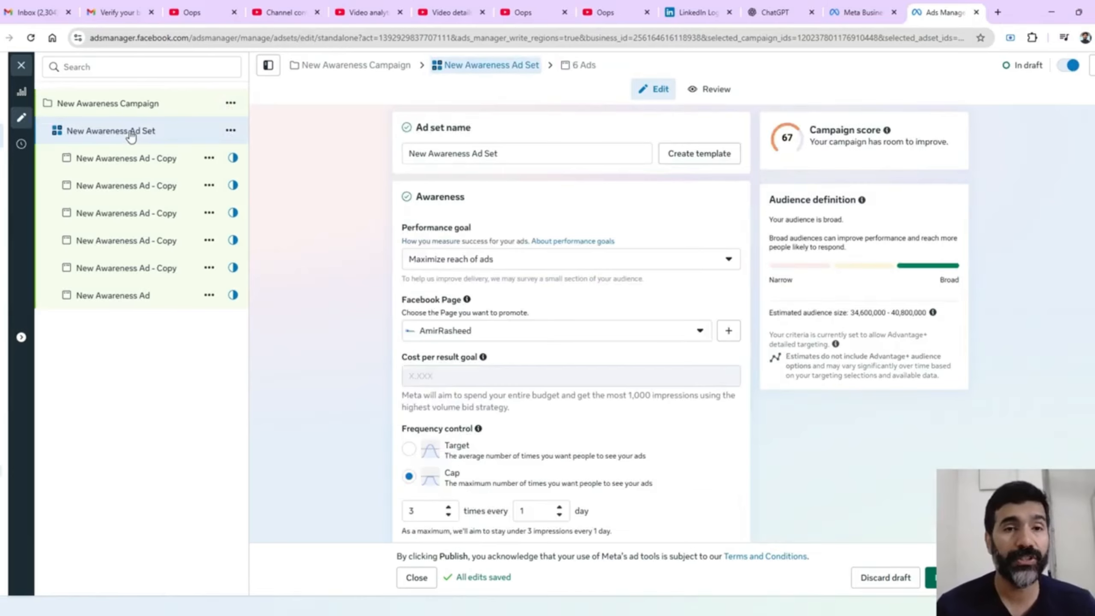
left_click(231, 131)
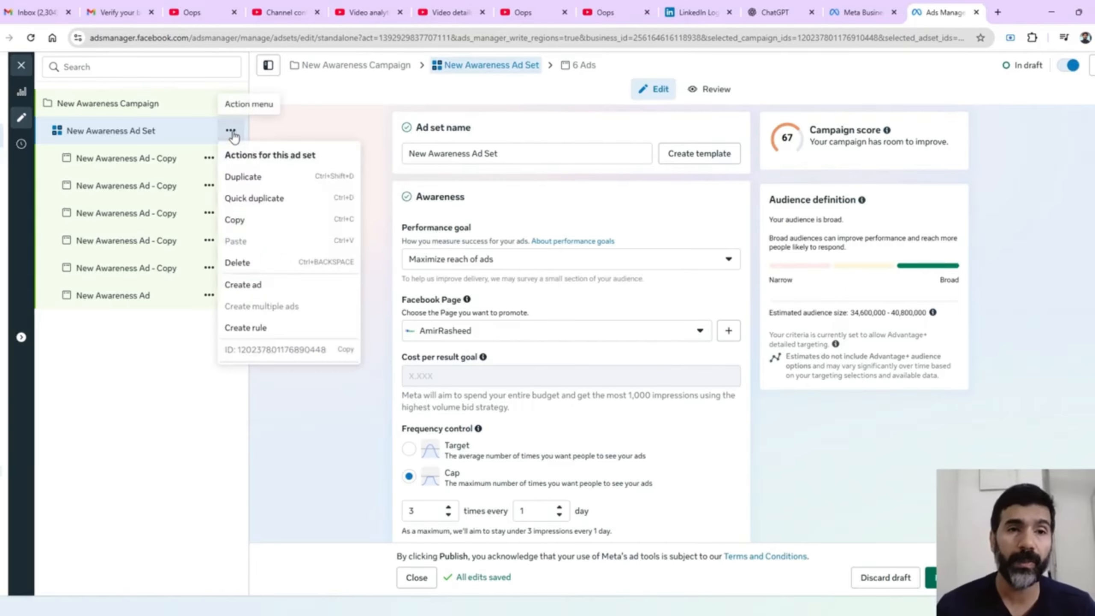
left_click(250, 182)
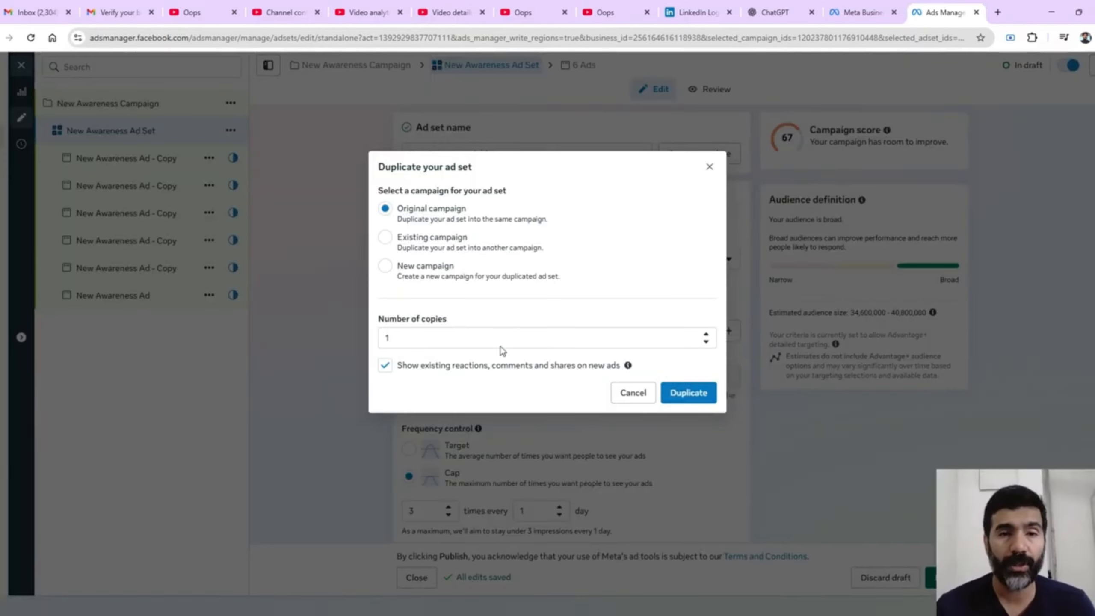
left_click(676, 399)
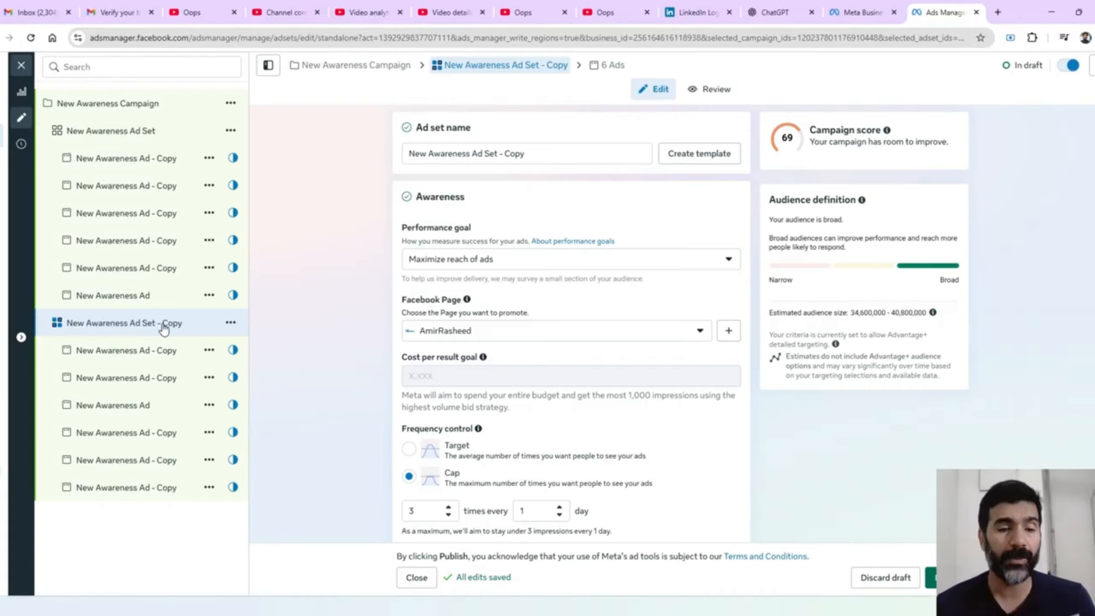
Step: Switch to the lecture.pptx presentation in PowerPoint to examine the TOFU, MOFU and BOFU funnel slide
key("alt+Tab")
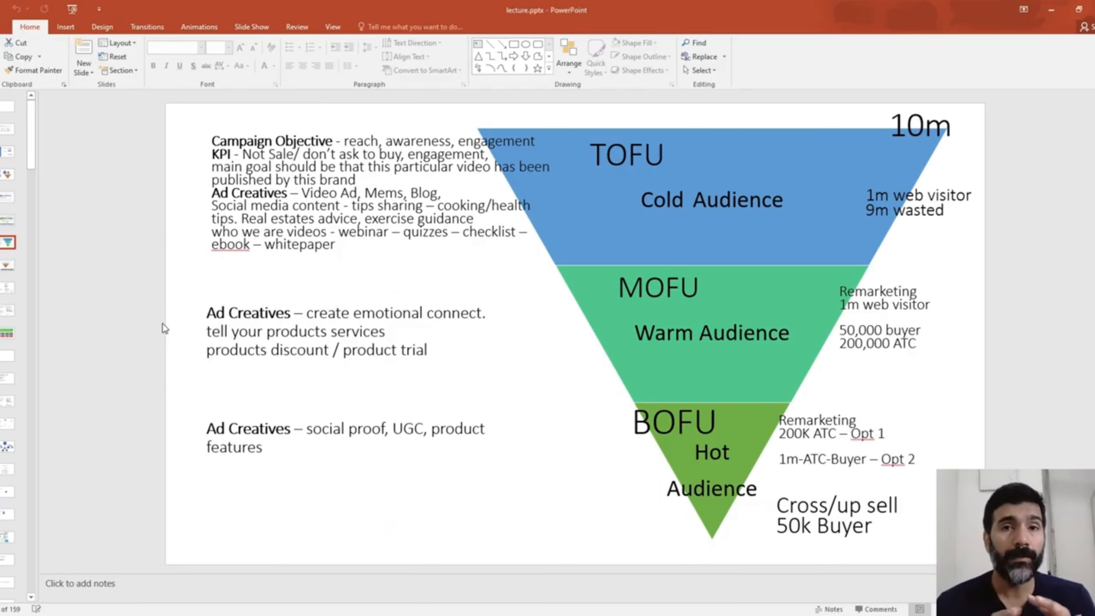
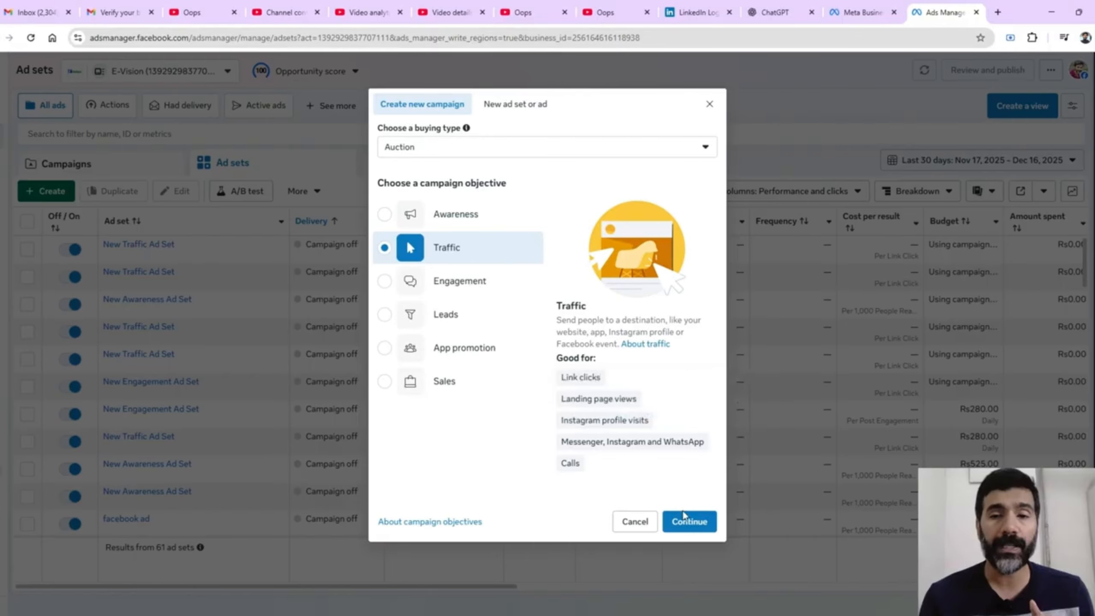
Step: Create a new campaign with the Traffic objective using the manual traffic campaign setup
left_click(690, 521)
left_click(510, 353)
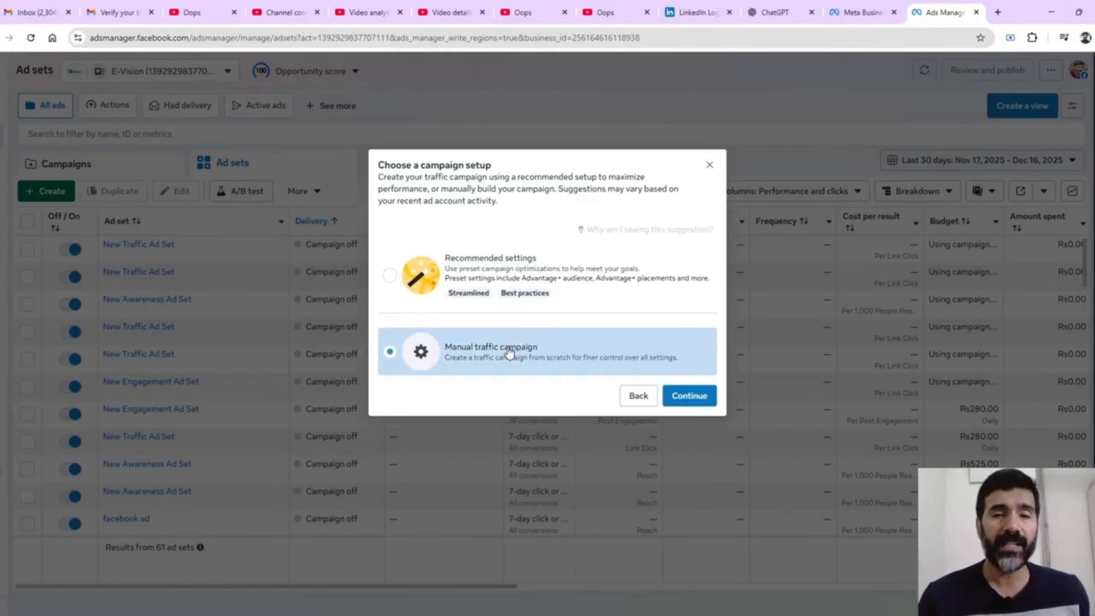
left_click(689, 397)
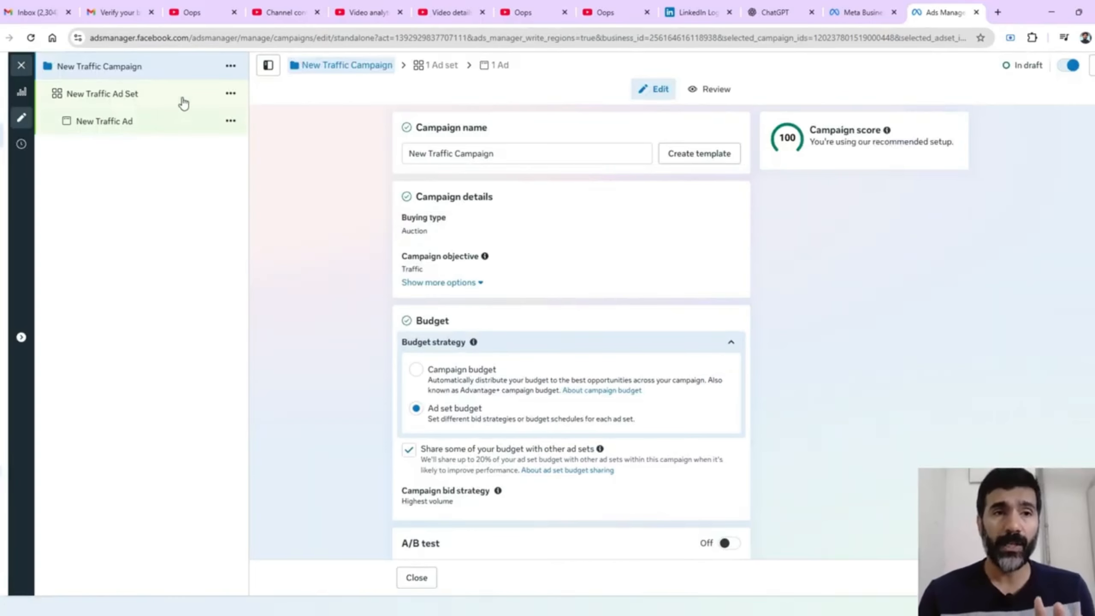
Step: Rename the campaign as "tarffic" and set its budget strategy to Campaign budget
left_click(508, 151)
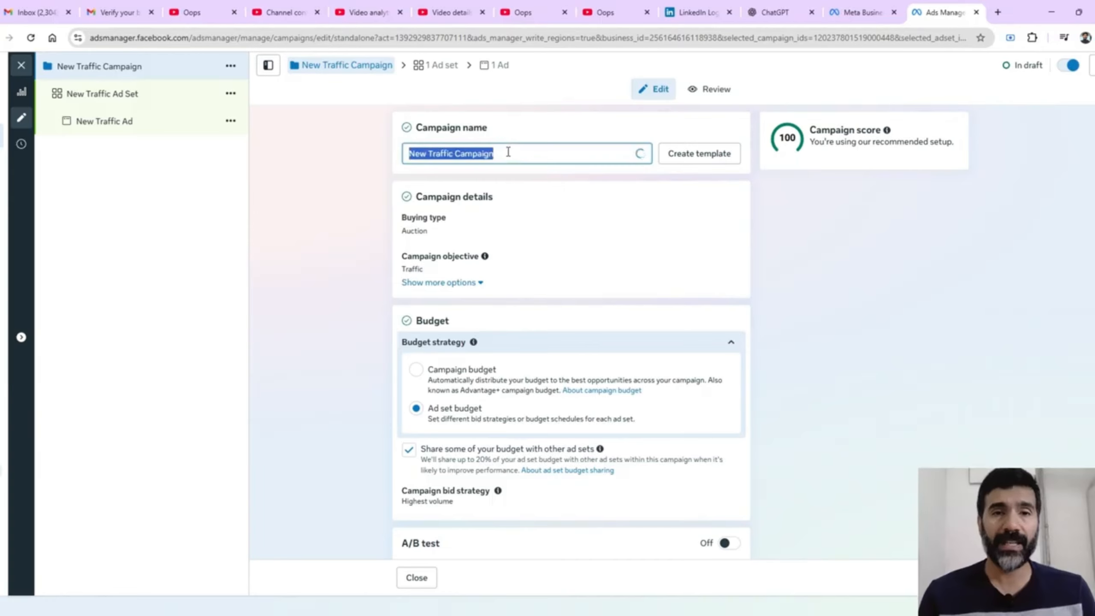
type("tarffic")
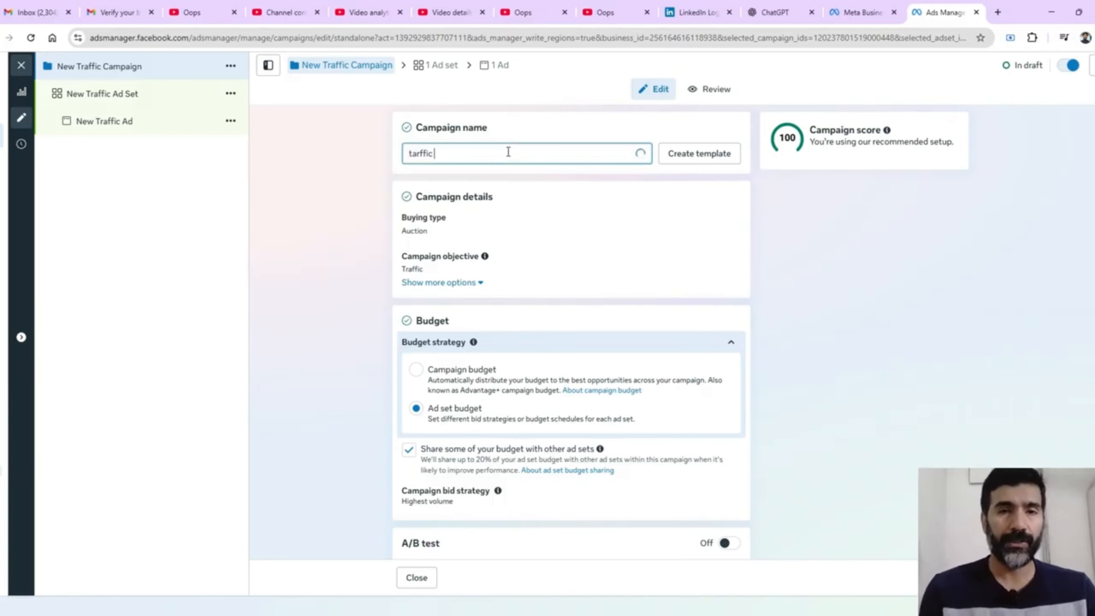
left_click(321, 249)
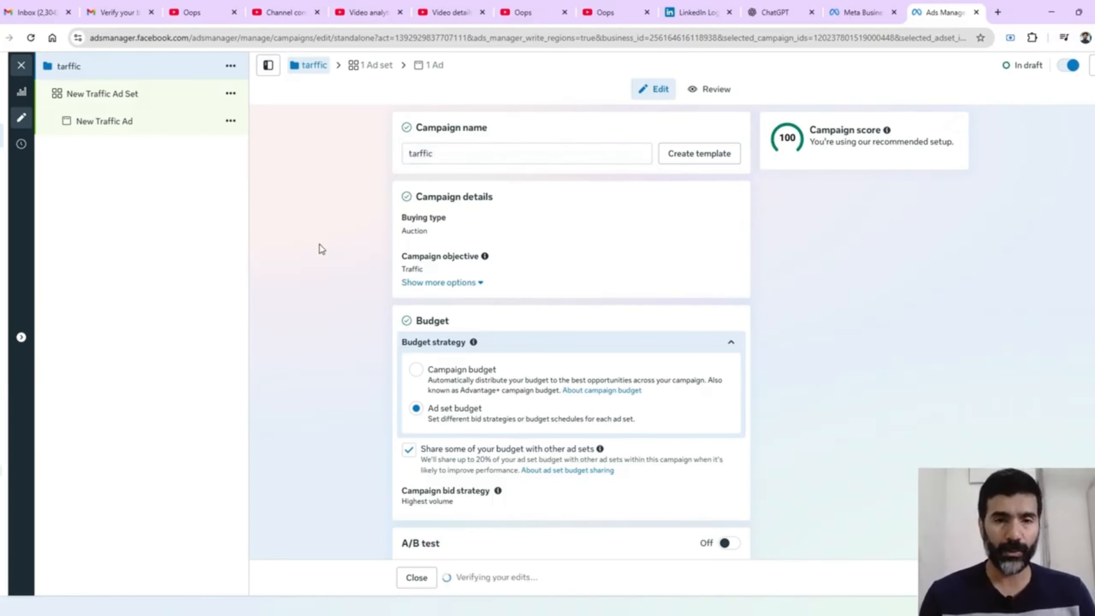
left_click(417, 370)
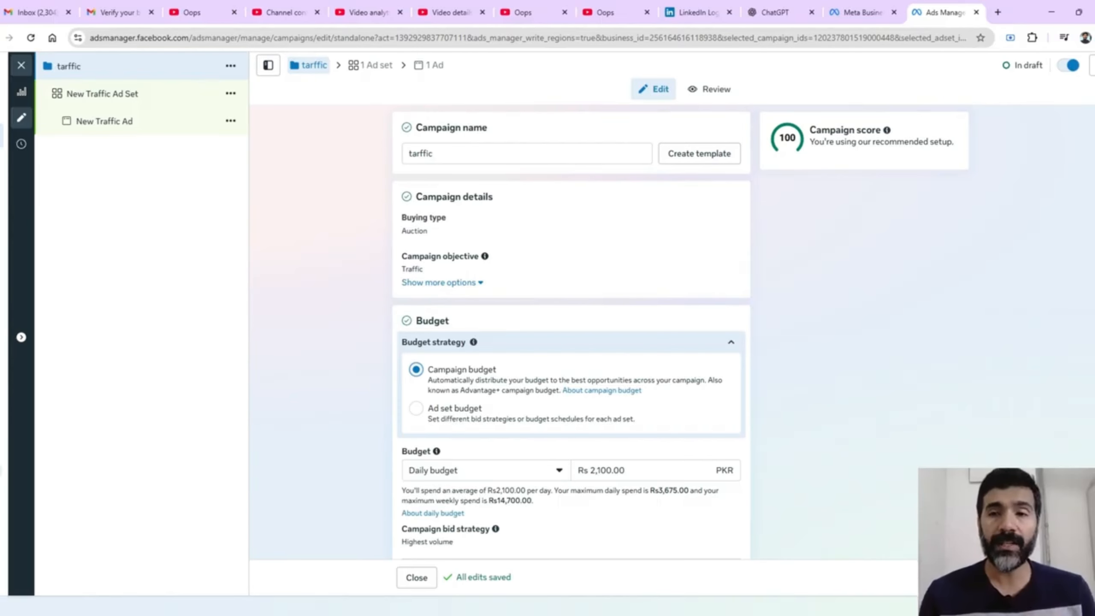
scroll(571, 332, "down", 4)
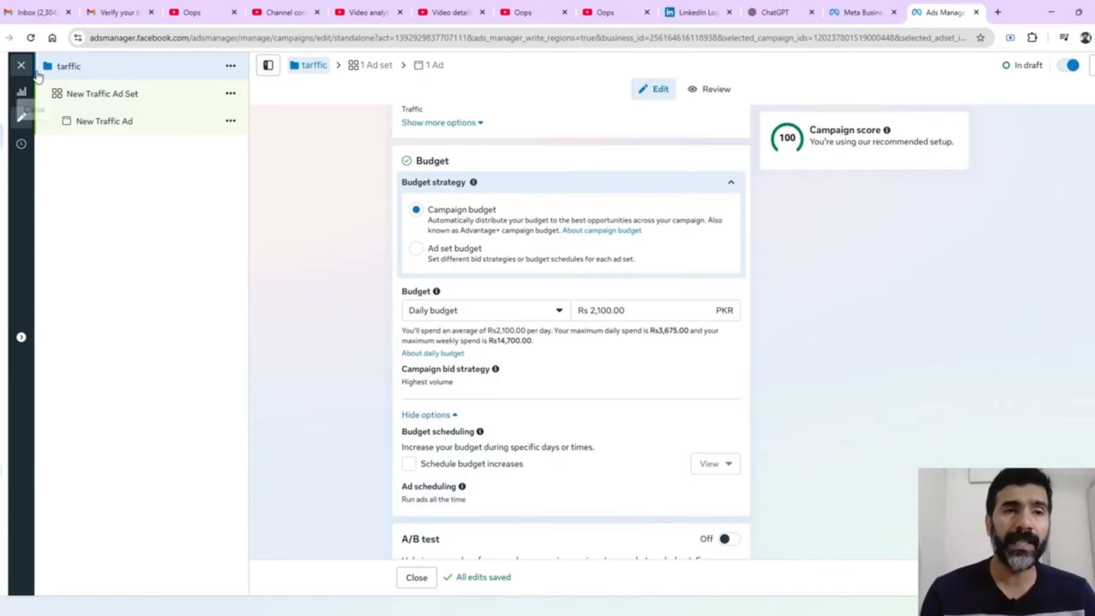
Step: Set the traffic ad set's conversion location to Website and its performance goal to Maximize number of link clicks
left_click(91, 97)
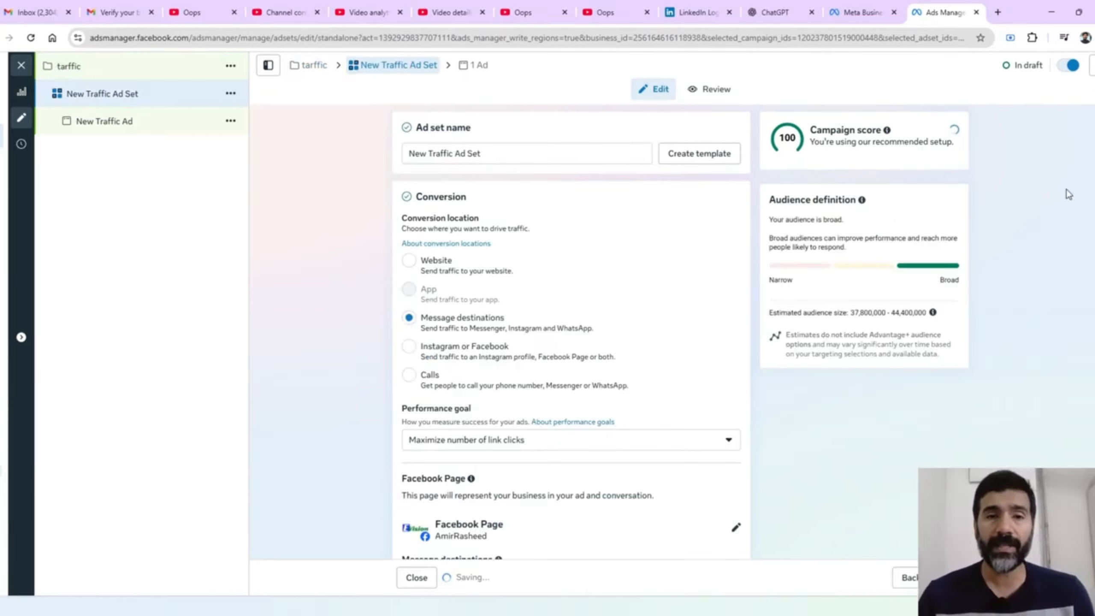
left_click(413, 263)
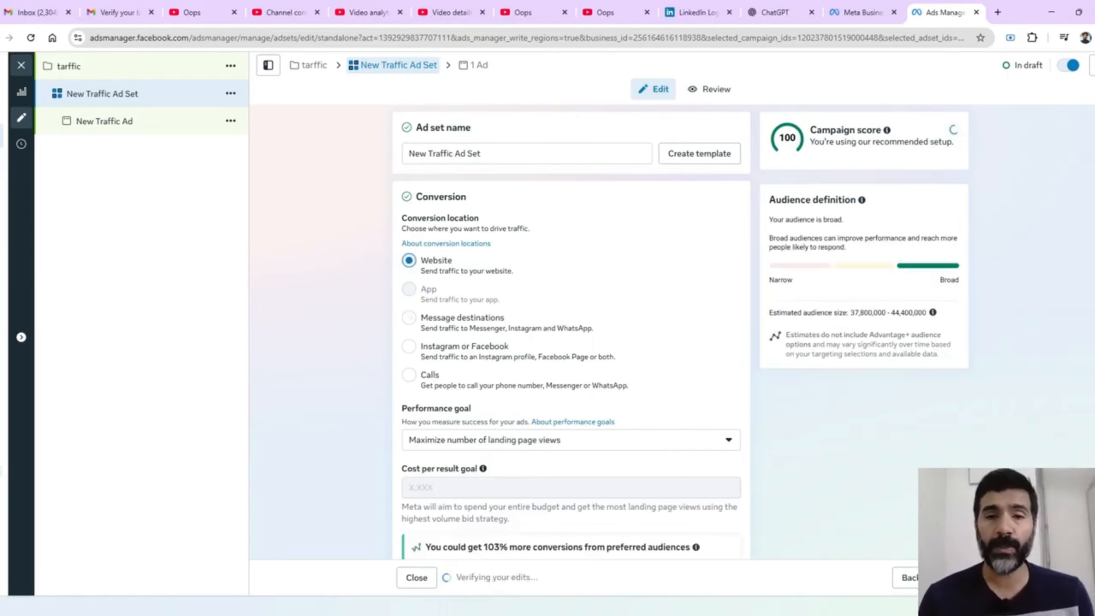
scroll(713, 341, "down", 4)
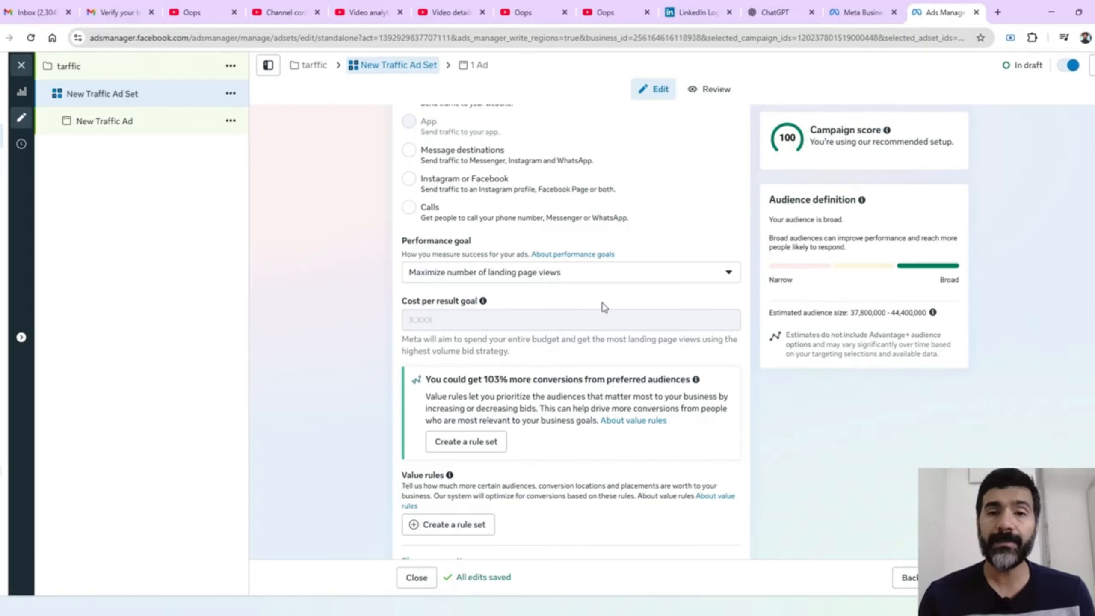
left_click(598, 279)
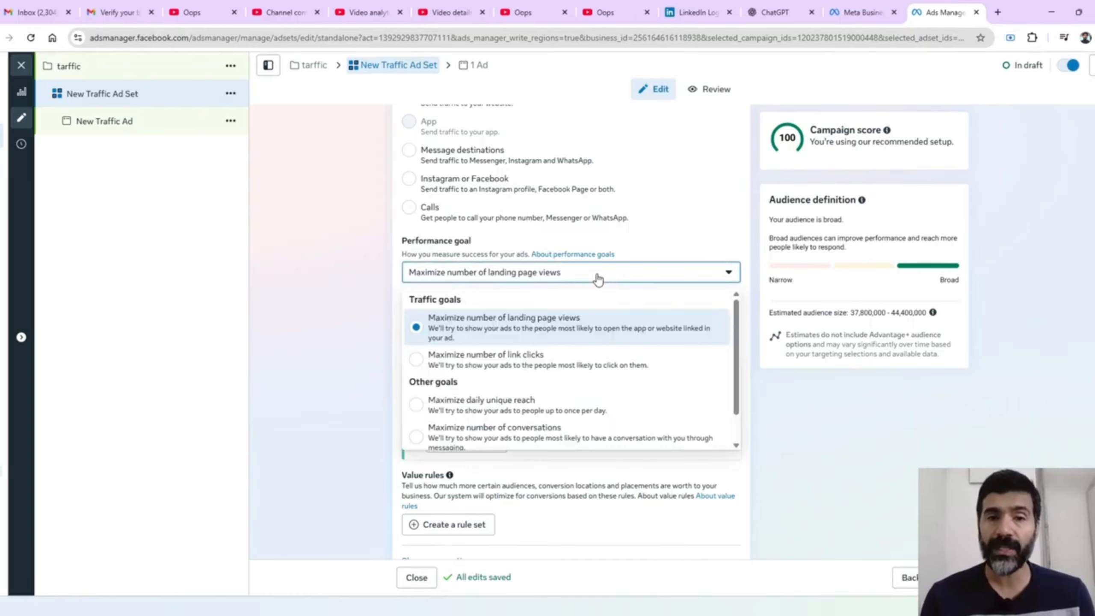
left_click(554, 356)
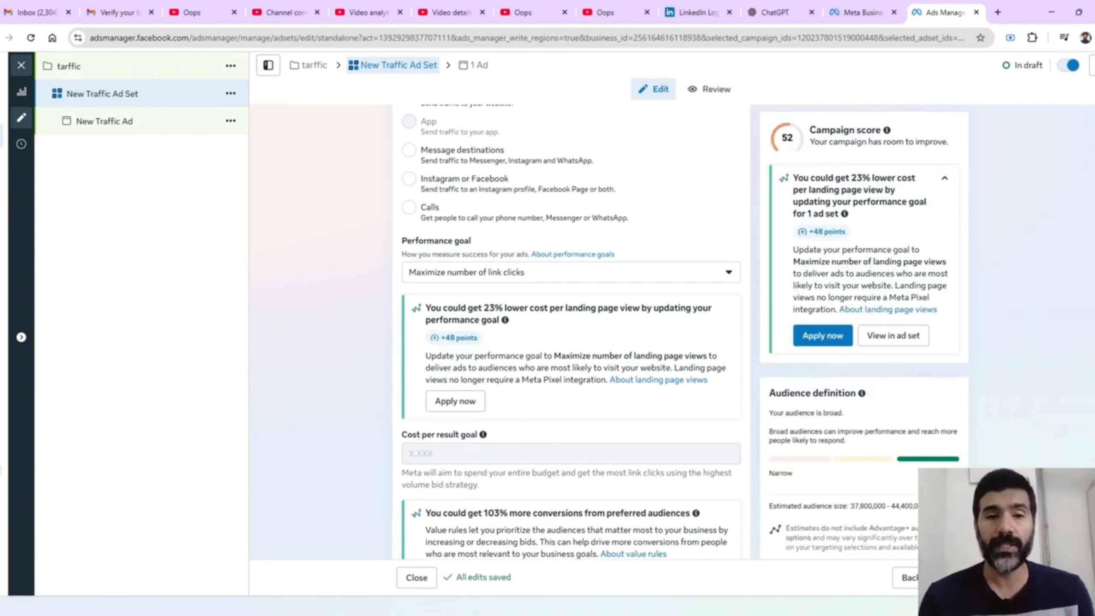
scroll(572, 332, "down", 10)
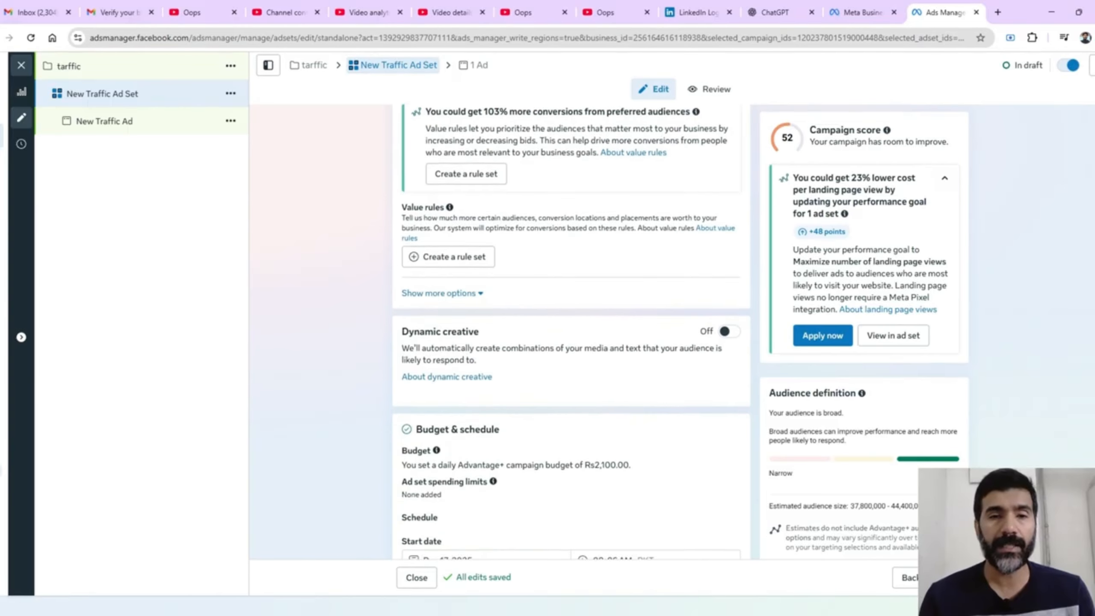
scroll(571, 332, "down", 3)
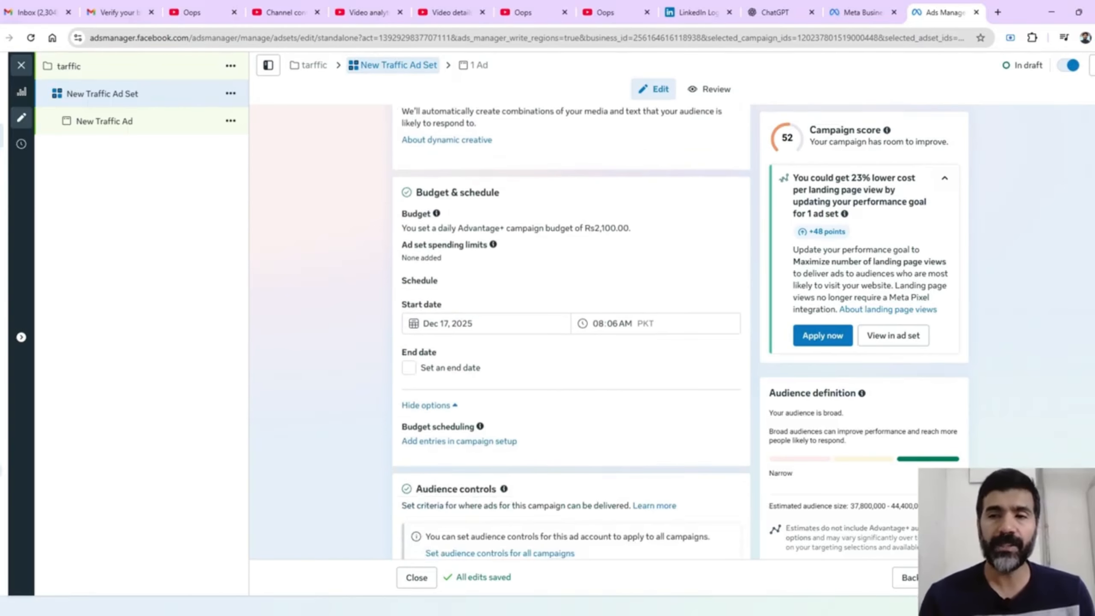
scroll(571, 332, "down", 6)
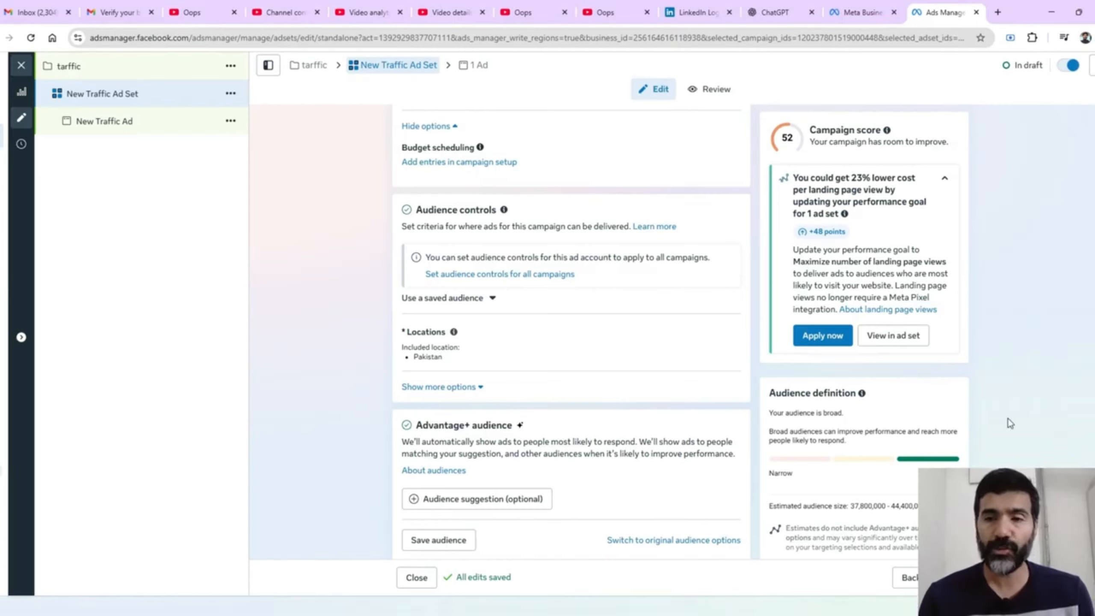
scroll(798, 405, "down", 3)
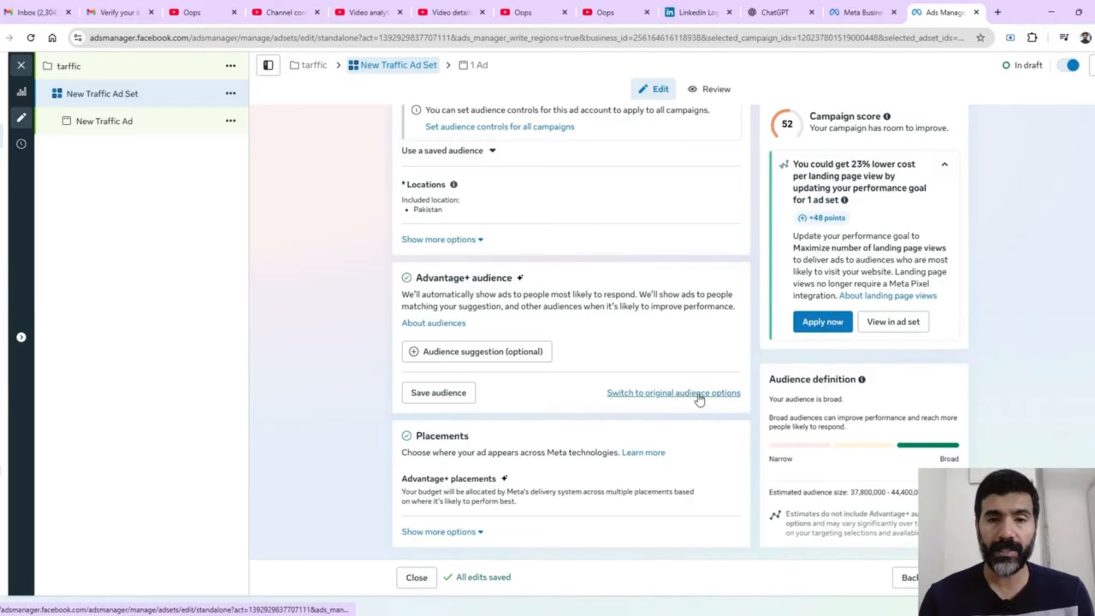
left_click(699, 393)
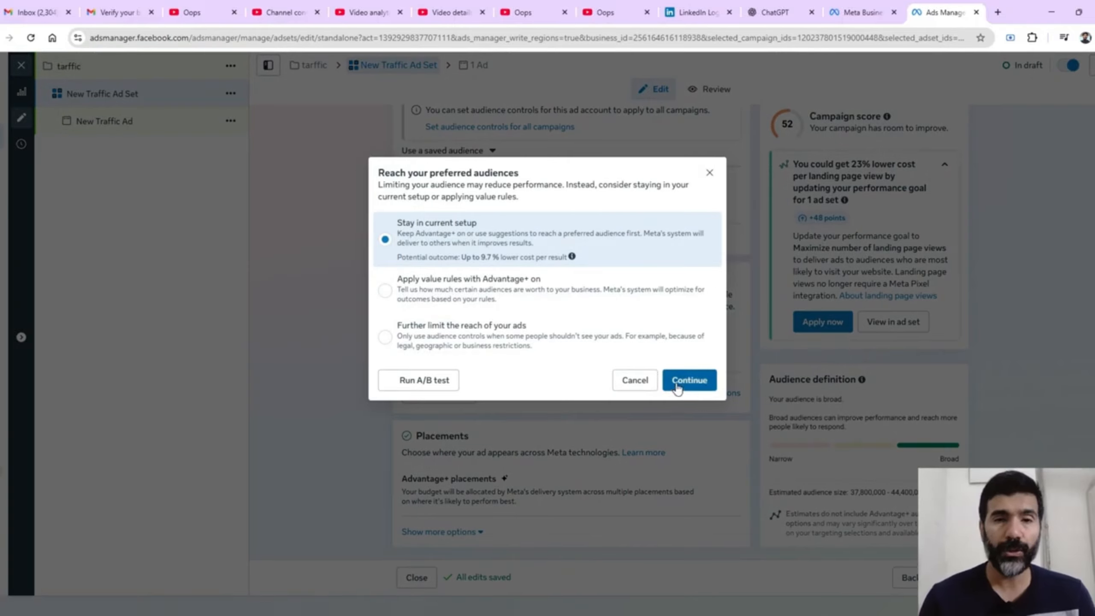
left_click(678, 387)
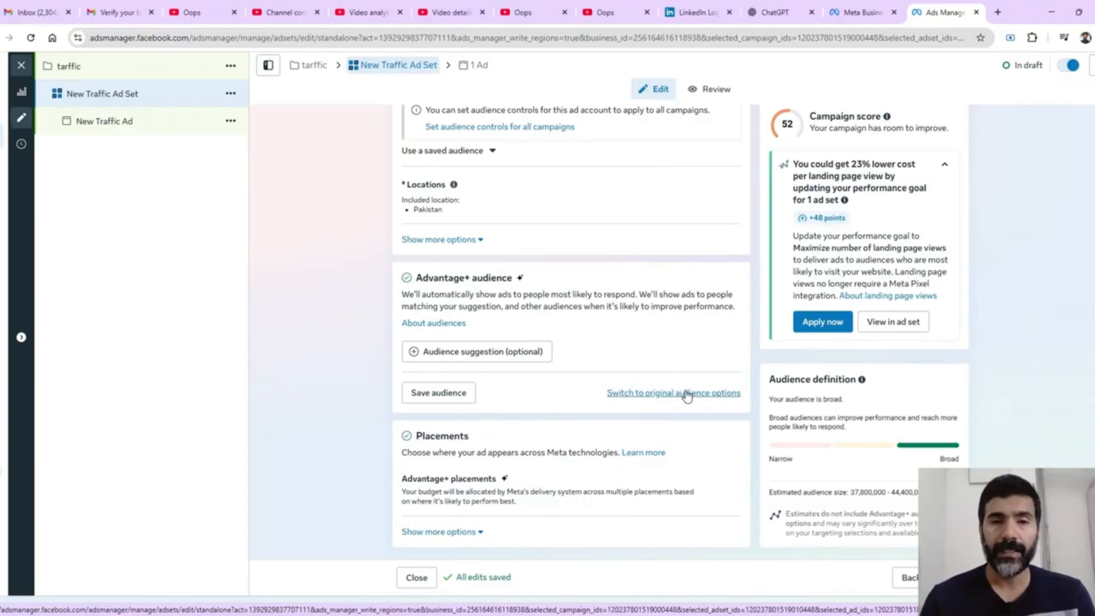
left_click(681, 398)
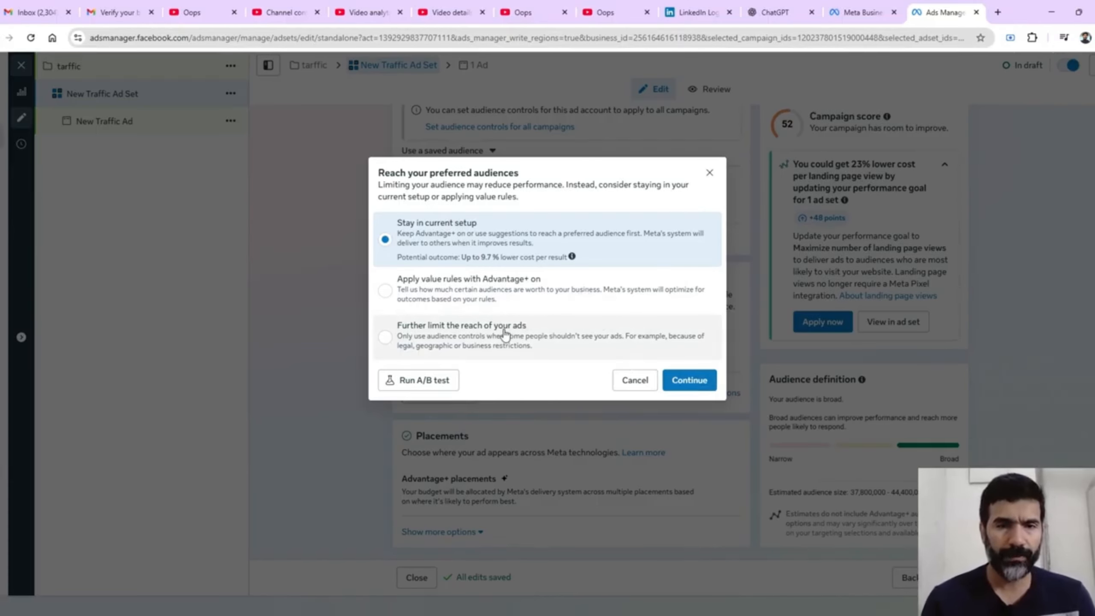
left_click(709, 173)
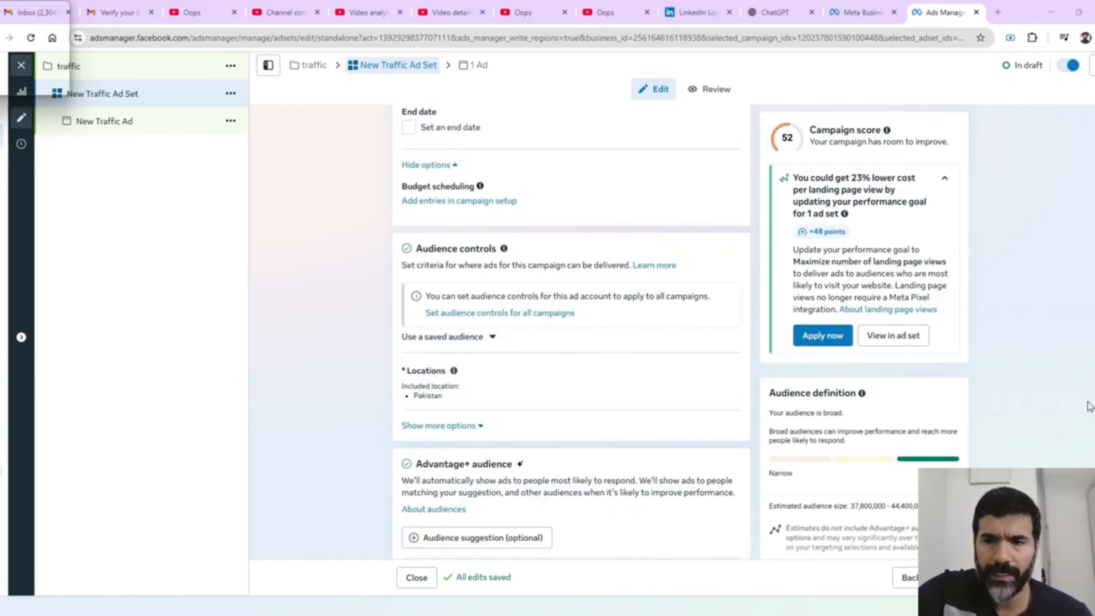
Step: Switch the traffic ad set to original audience options, choosing to further limit the reach of the ads
scroll(571, 332, "down", 3)
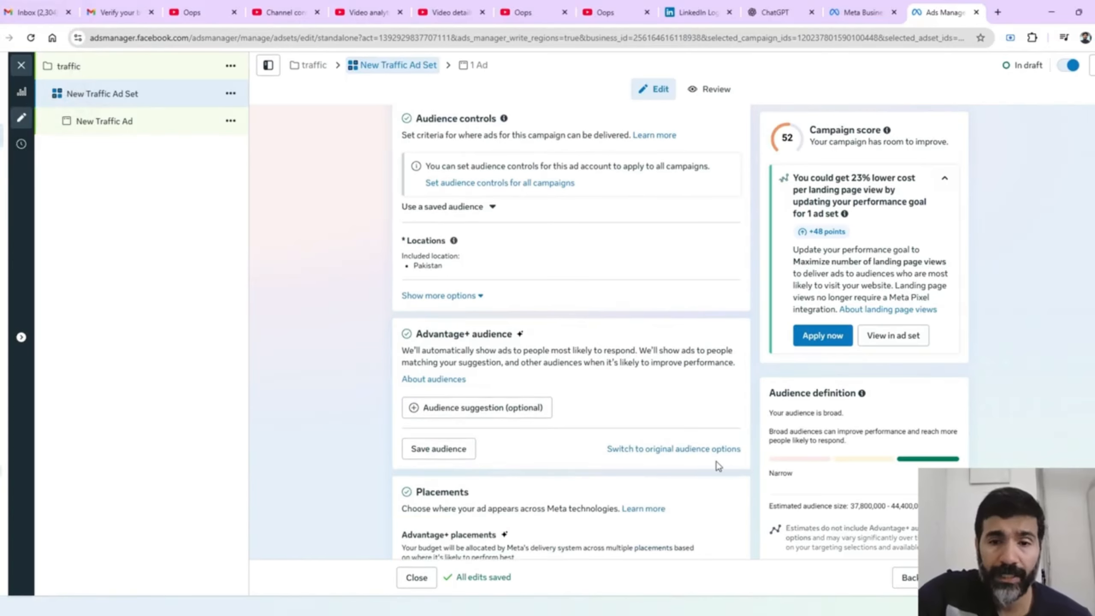
left_click(700, 449)
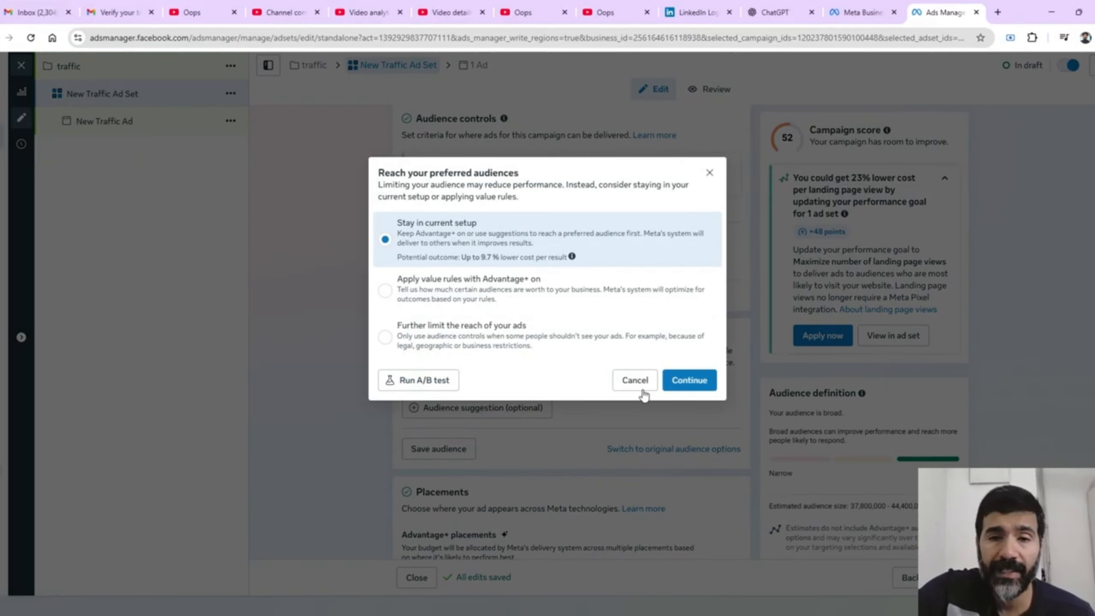
left_click(490, 337)
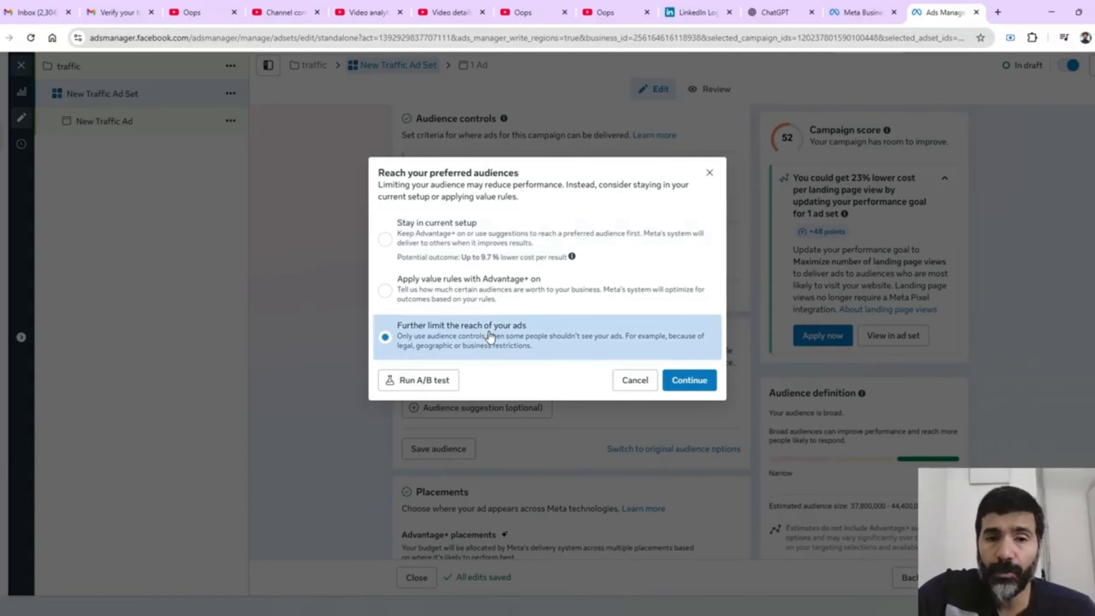
left_click(690, 380)
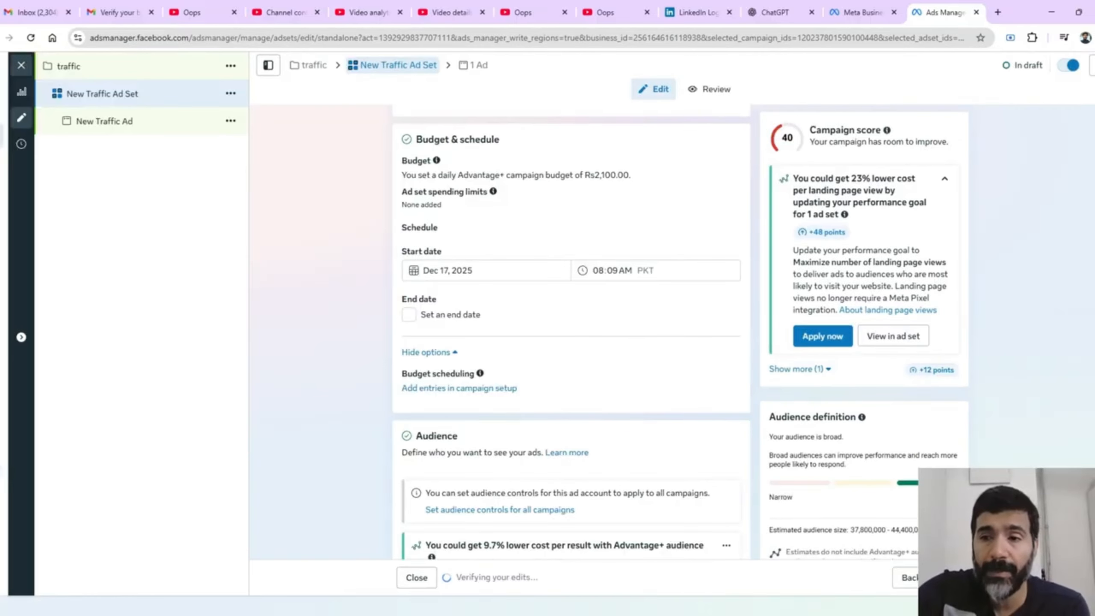
Step: Examine the ad set's audience options for creating new audiences, using saved ones and picking existing custom audiences
scroll(571, 332, "down", 6)
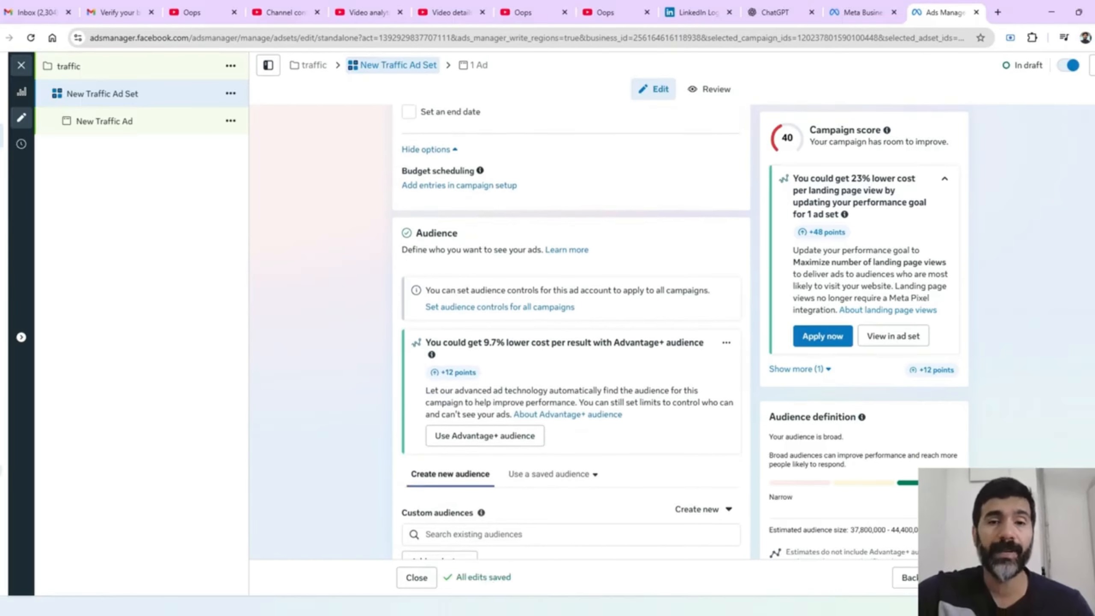
scroll(572, 332, "down", 1)
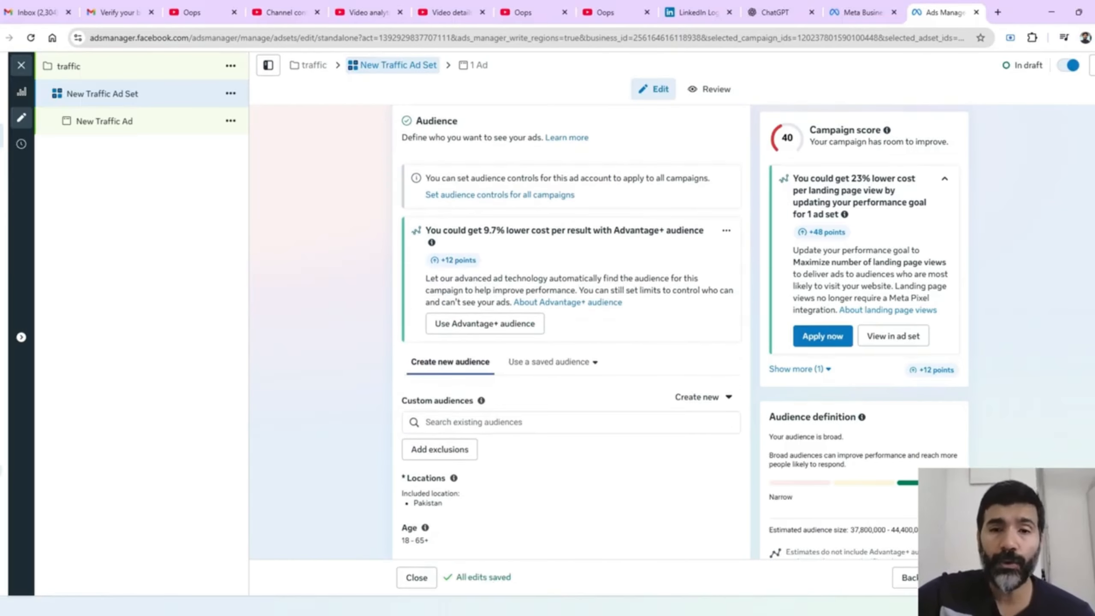
scroll(705, 272, "down", 3)
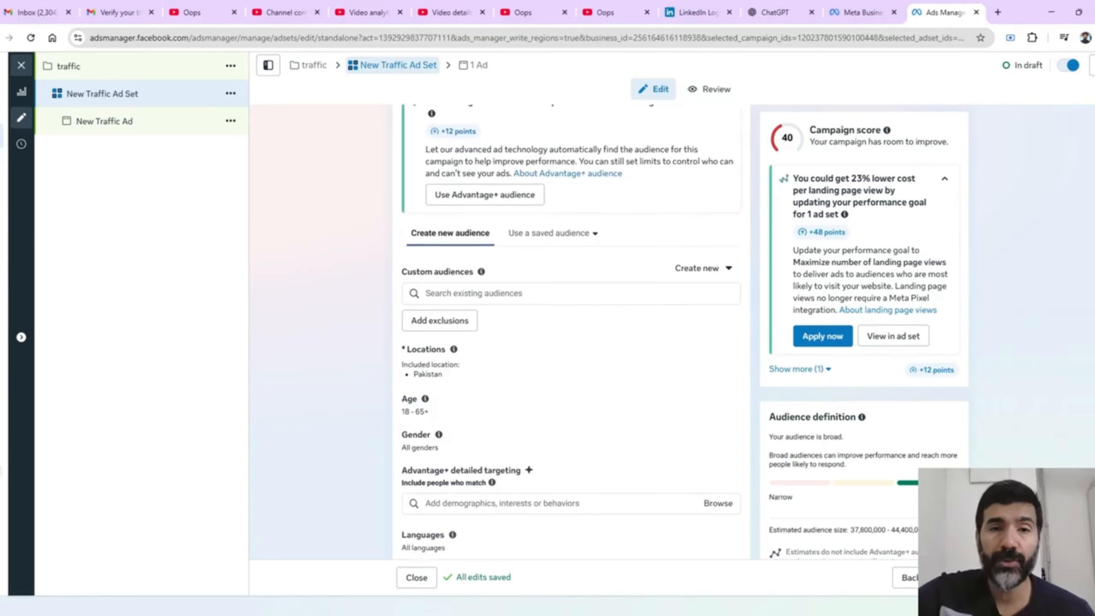
left_click(705, 271)
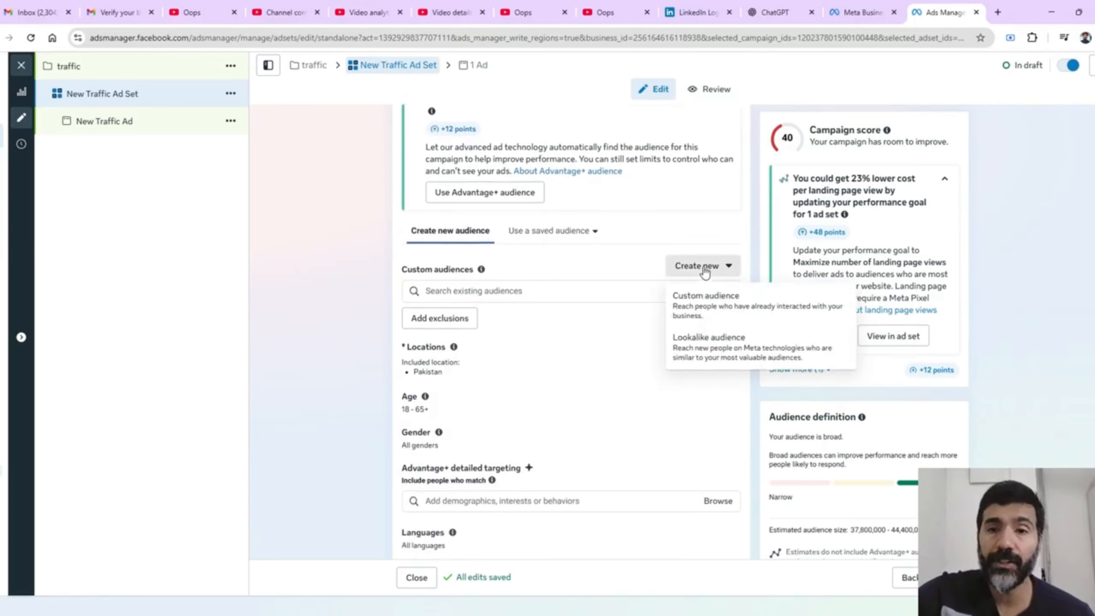
left_click(541, 233)
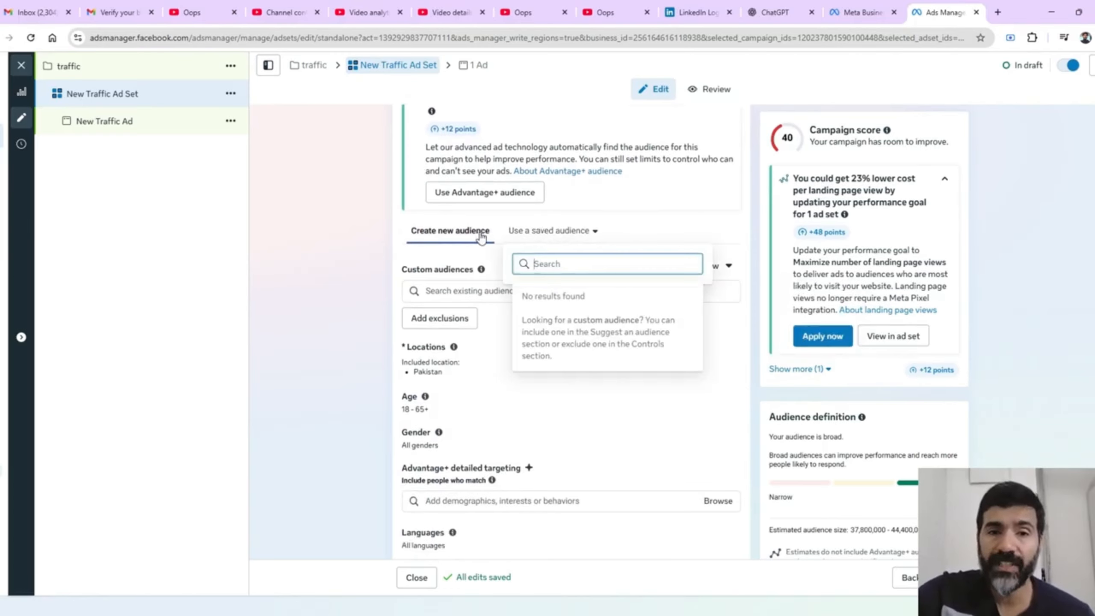
left_click(458, 290)
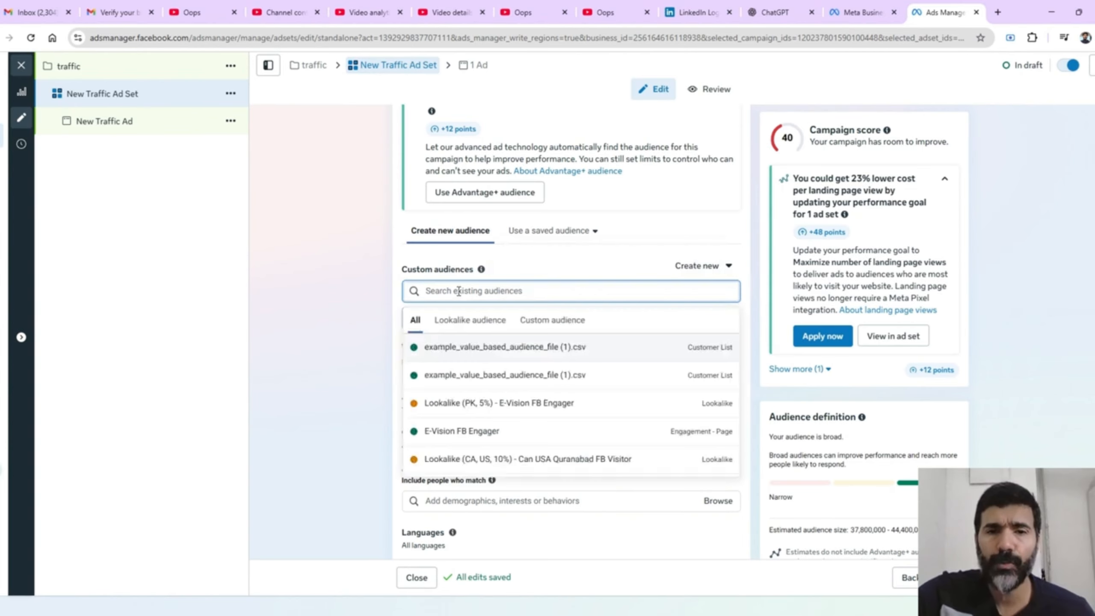
left_click(552, 324)
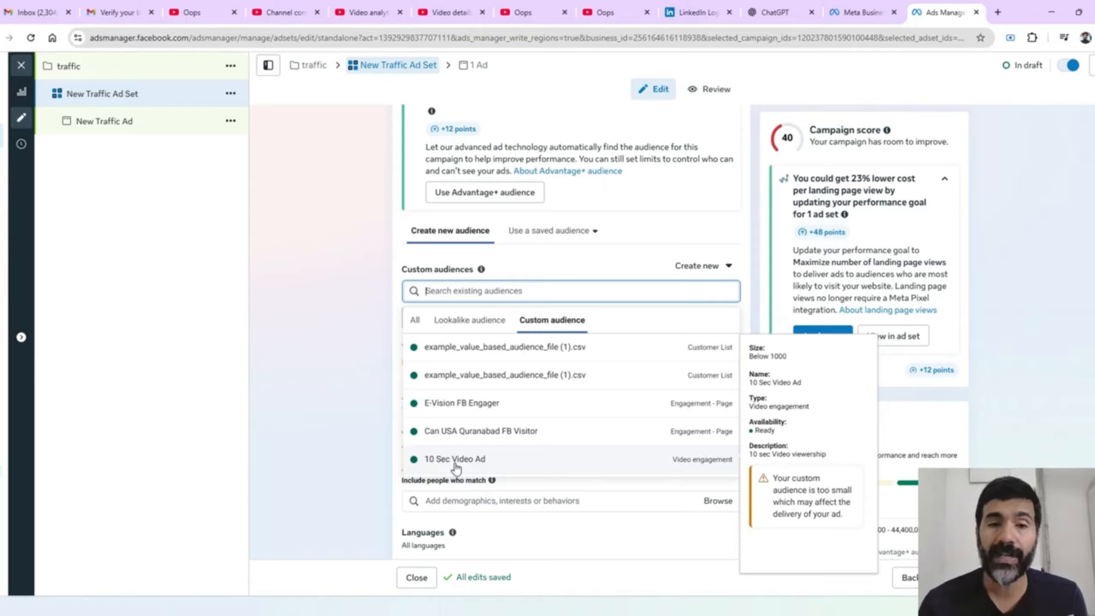
left_click(346, 380)
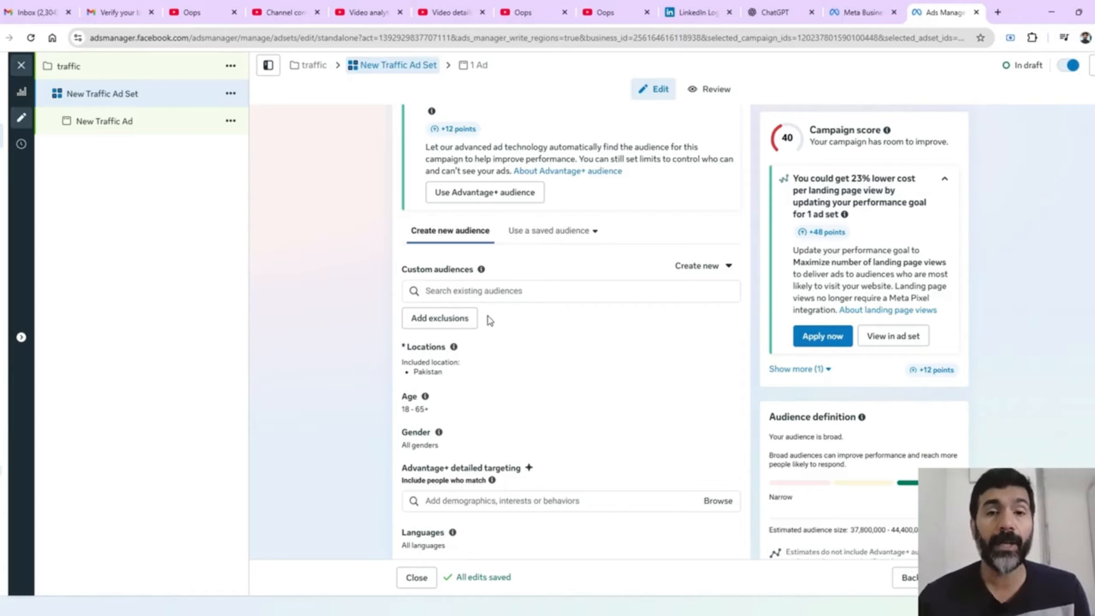
Step: Check the details of the E-Vision FB Engager custom audience, then review the remaining targeting and placement settings
left_click(496, 298)
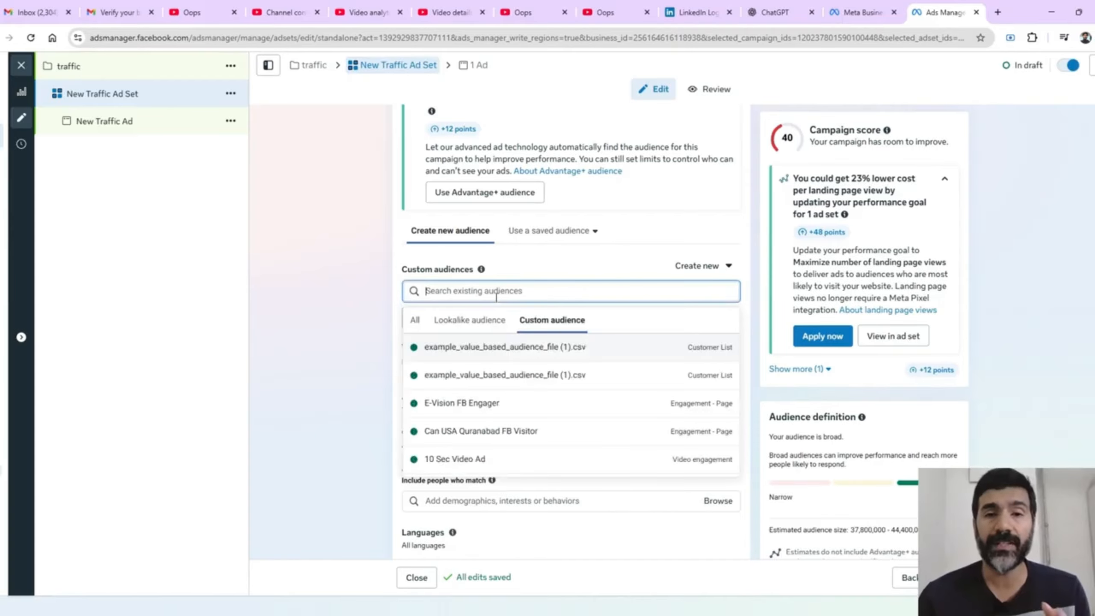
mouse_move(480, 375)
mouse_move(479, 412)
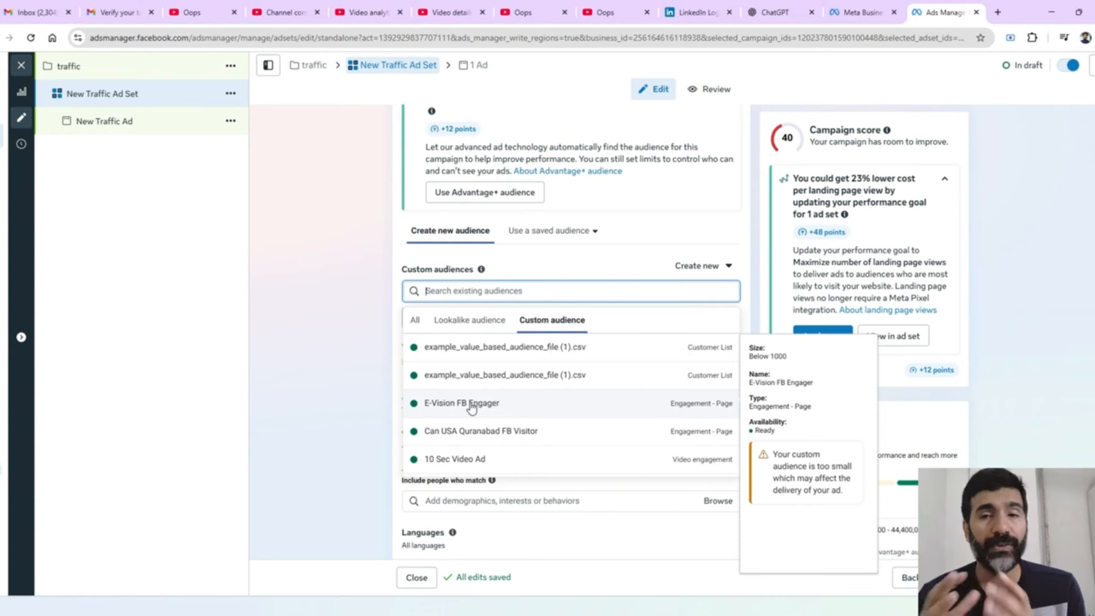
left_click(326, 344)
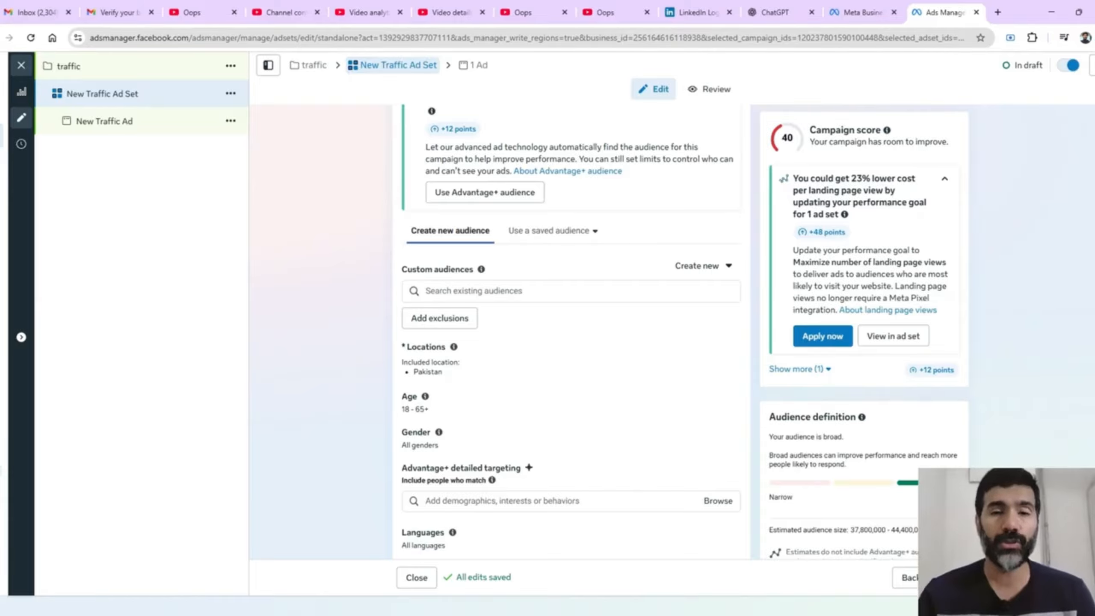
scroll(571, 332, "down", 5)
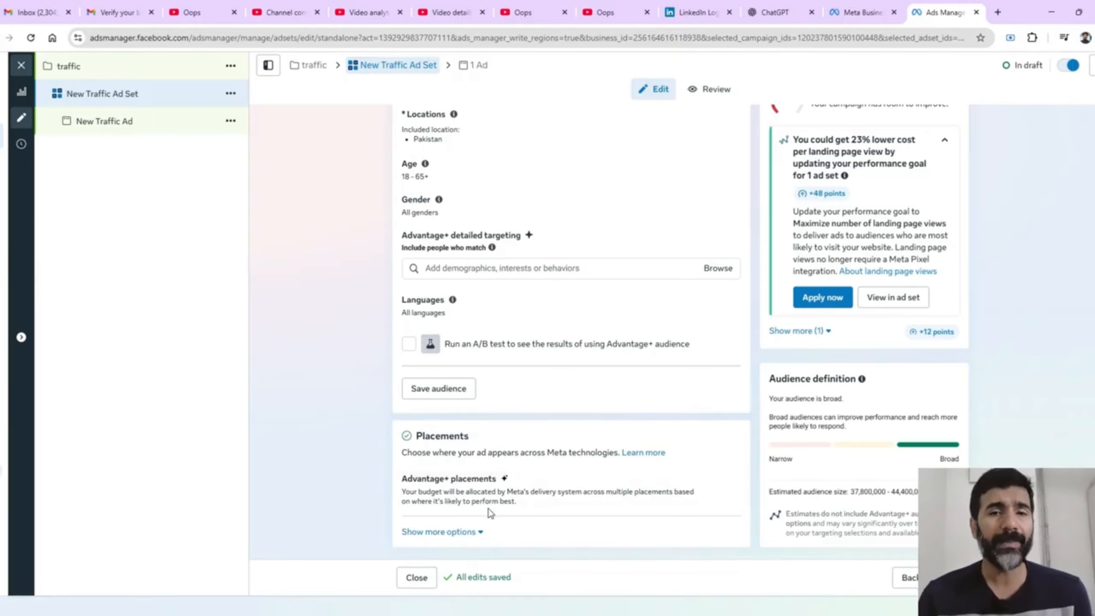
Step: Set up the New Traffic Ad's creative with the account image "Learn Digital Marketing Free and earn $$$$ in 2025"
left_click(110, 131)
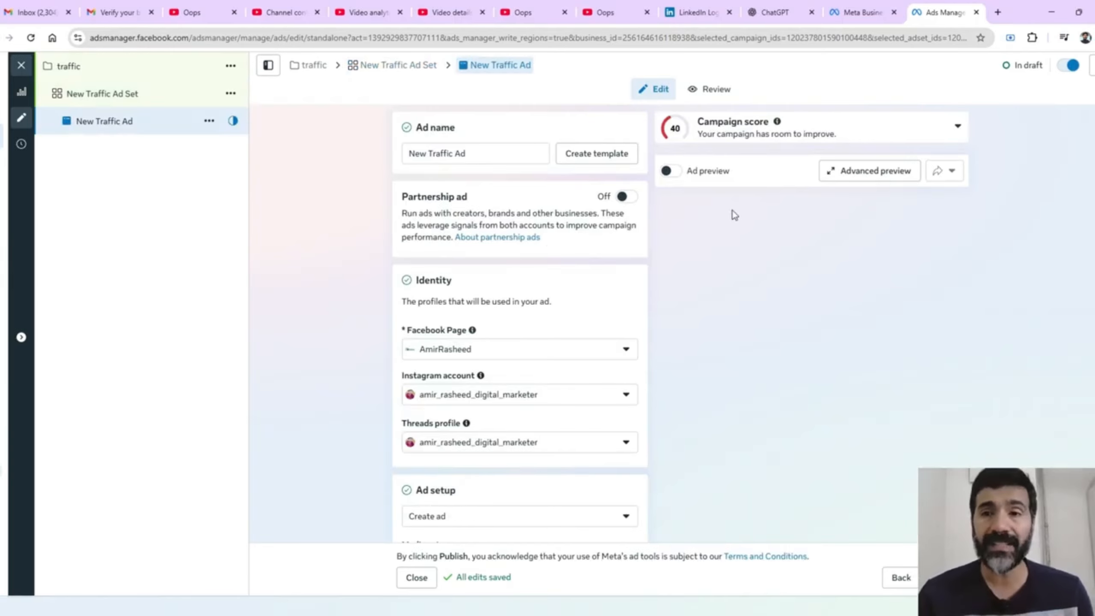
scroll(520, 327, "down", 6)
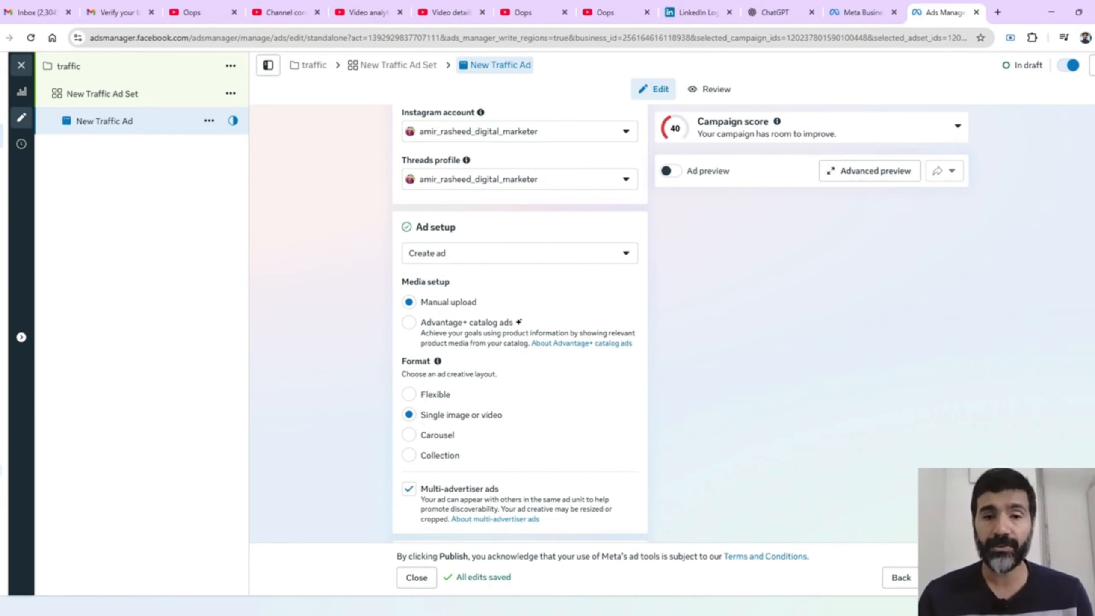
scroll(800, 315, "down", 8)
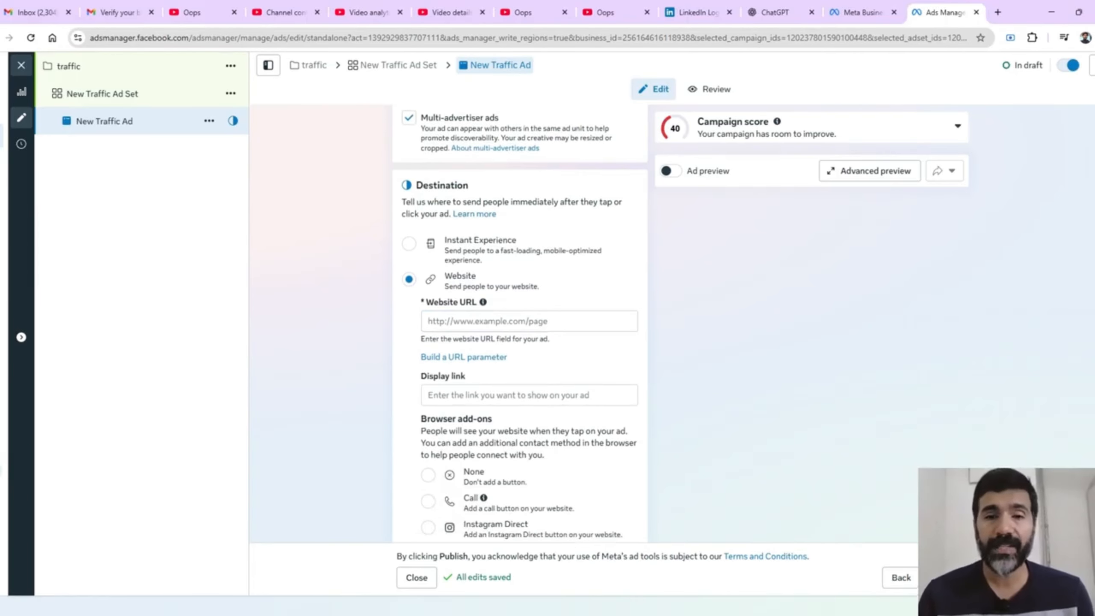
scroll(520, 323, "down", 10)
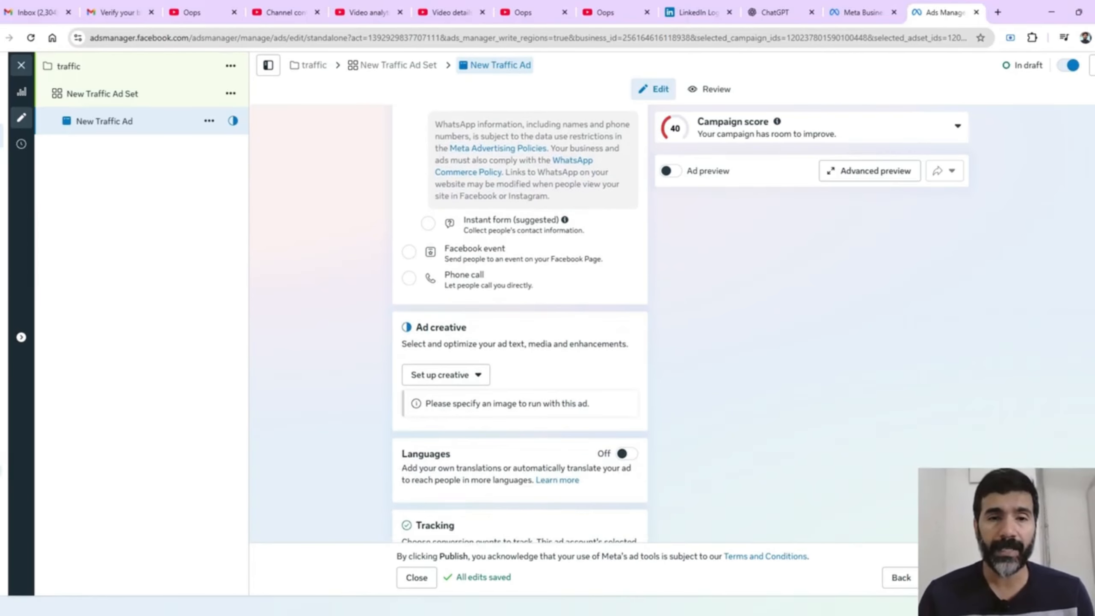
scroll(781, 359, "down", 2)
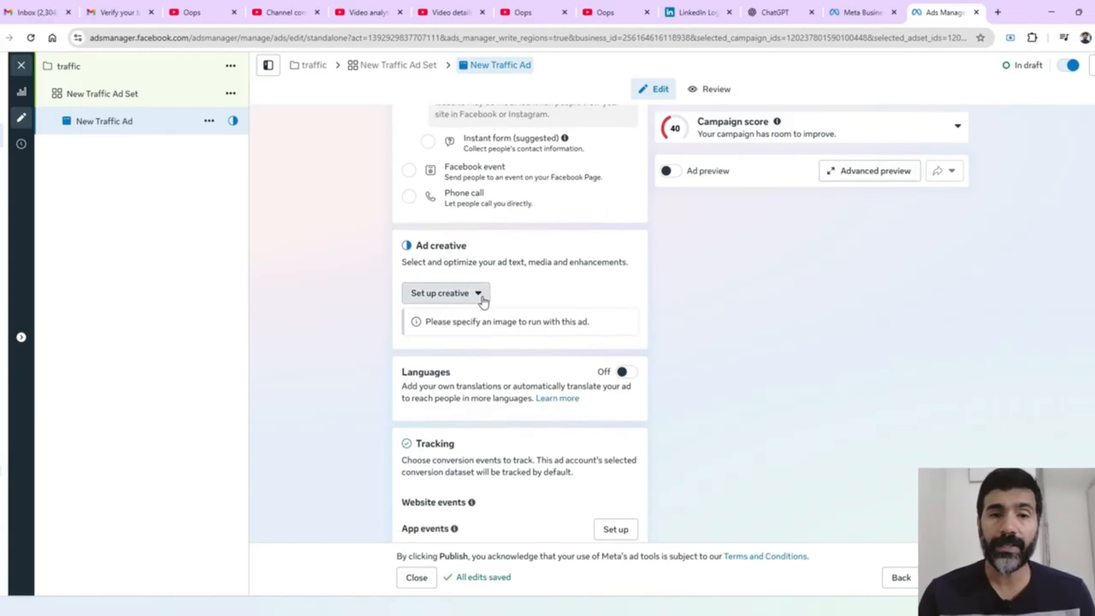
left_click(478, 298)
left_click(452, 321)
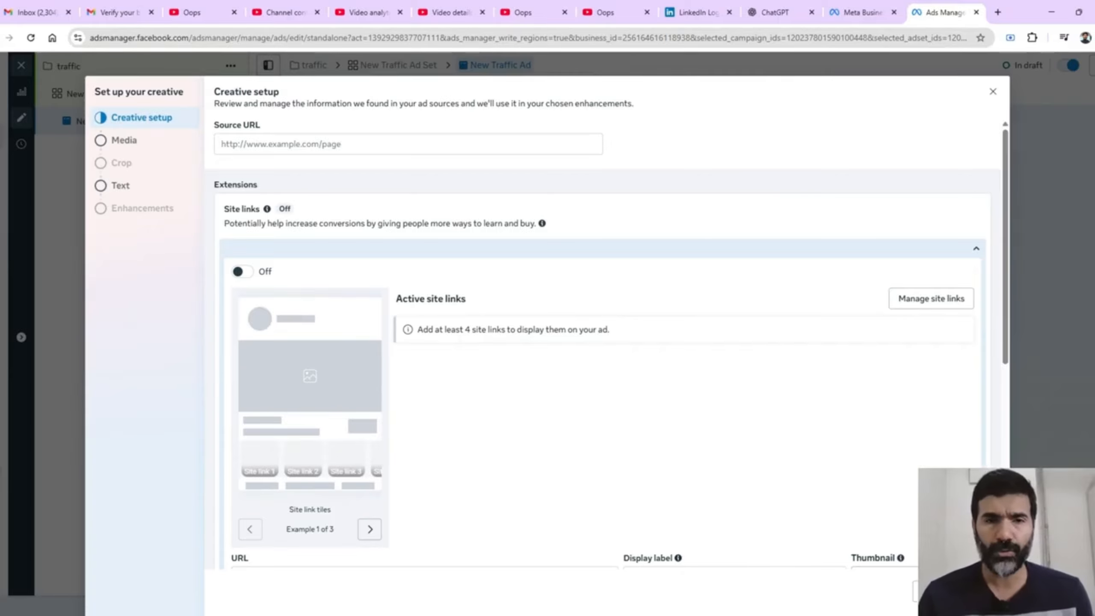
left_click(983, 592)
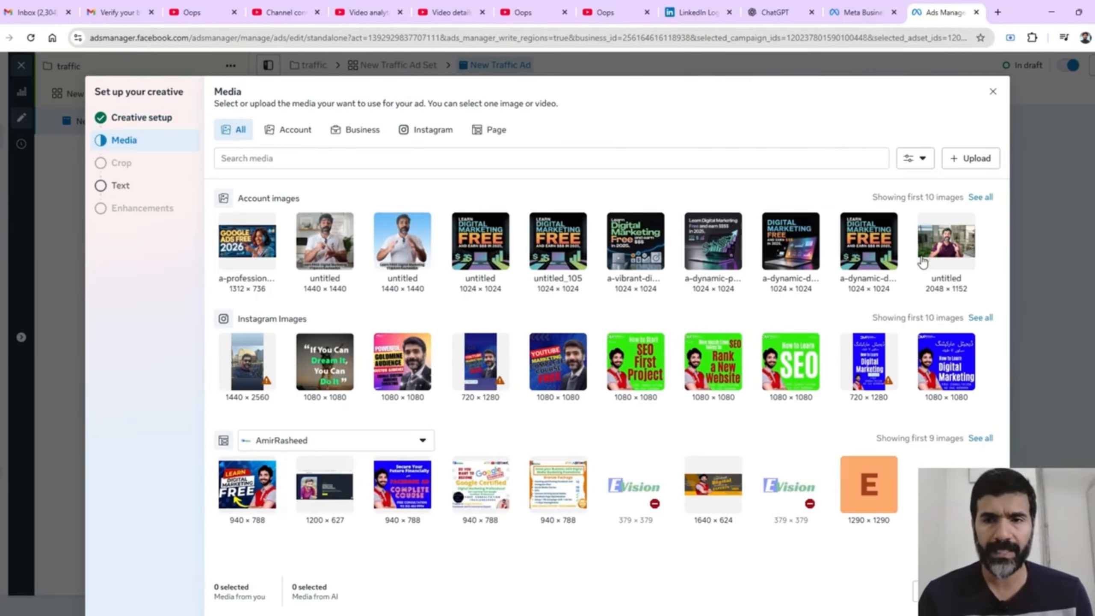
left_click(722, 259)
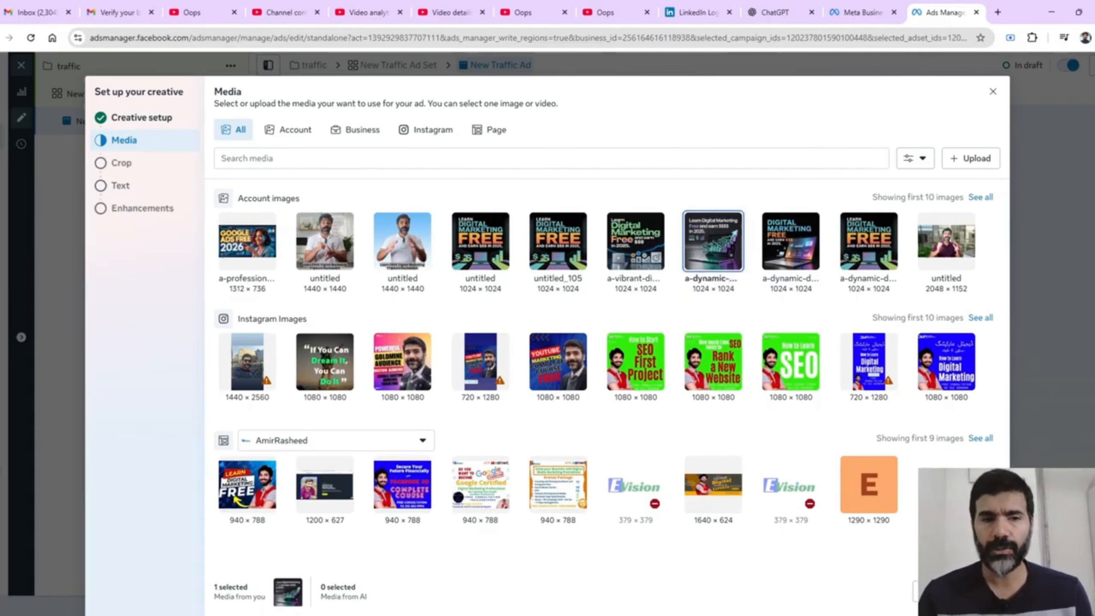
Step: Complete the creative setup, keeping the default crop, the "Chat with us" headline, the Learn more call to action and the default enhancements
left_click(983, 592)
left_click(983, 592)
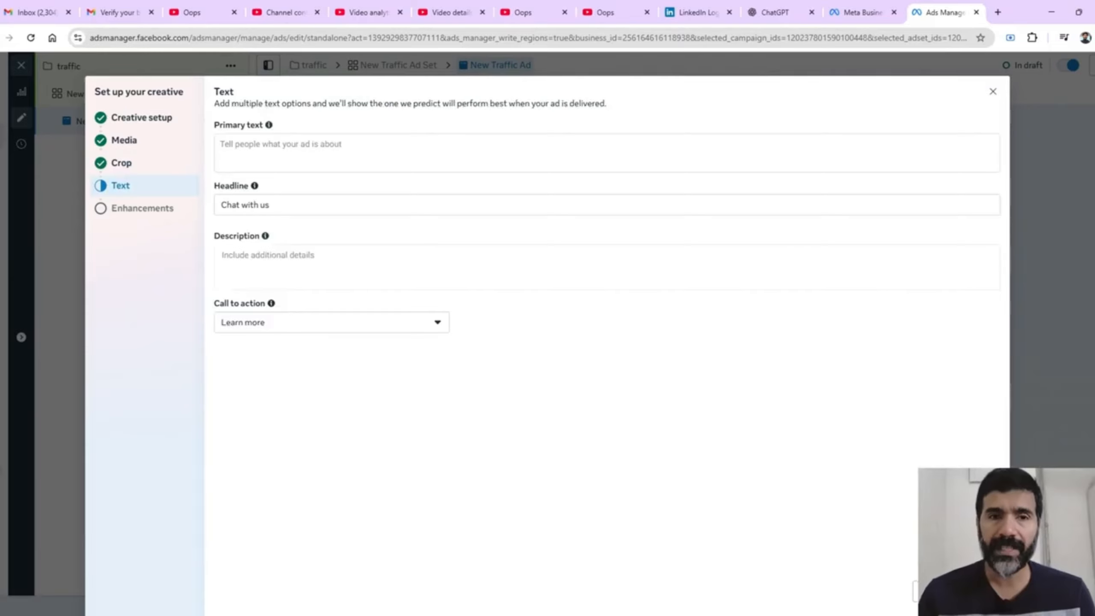
left_click(982, 592)
left_click(983, 592)
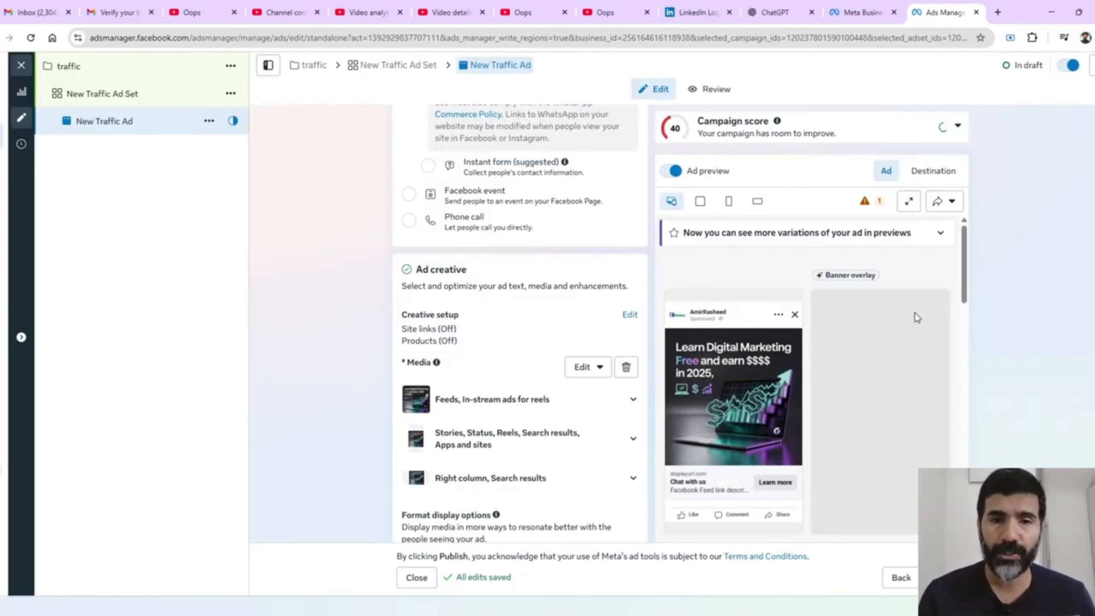
Step: Review the ad's text and call-to-action fields and the actions available for the New Traffic Ad, such as Duplicate
scroll(508, 354, "down", 15)
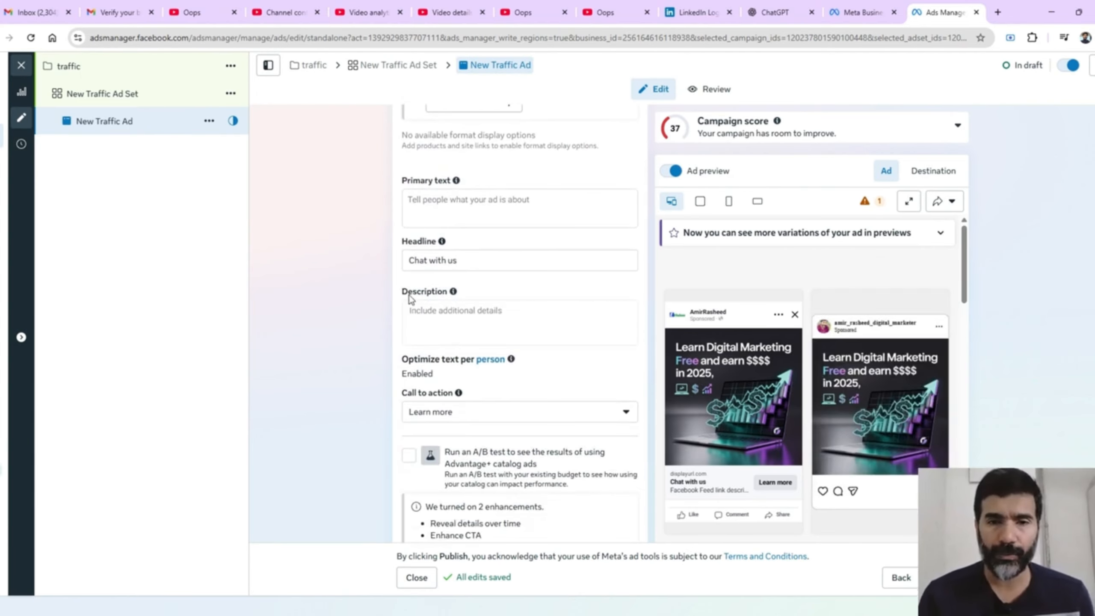
left_click(210, 122)
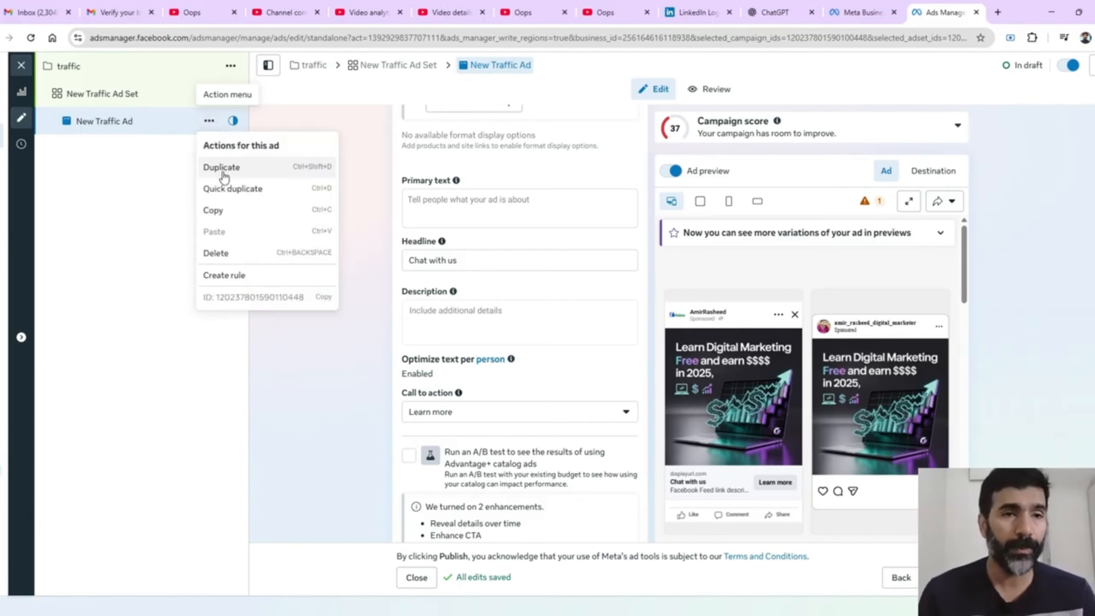
left_click(298, 380)
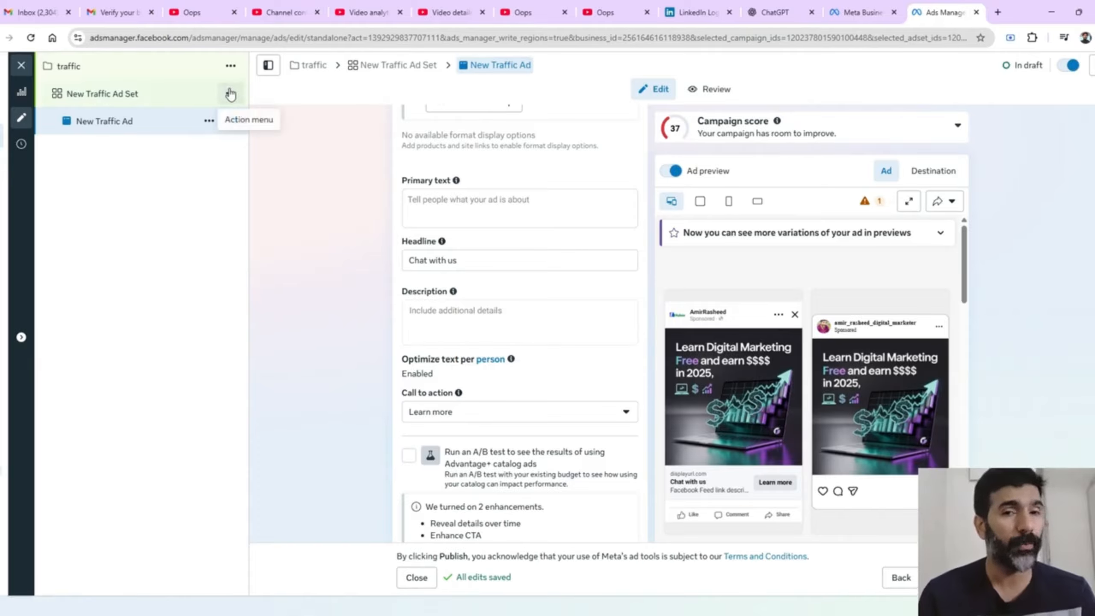